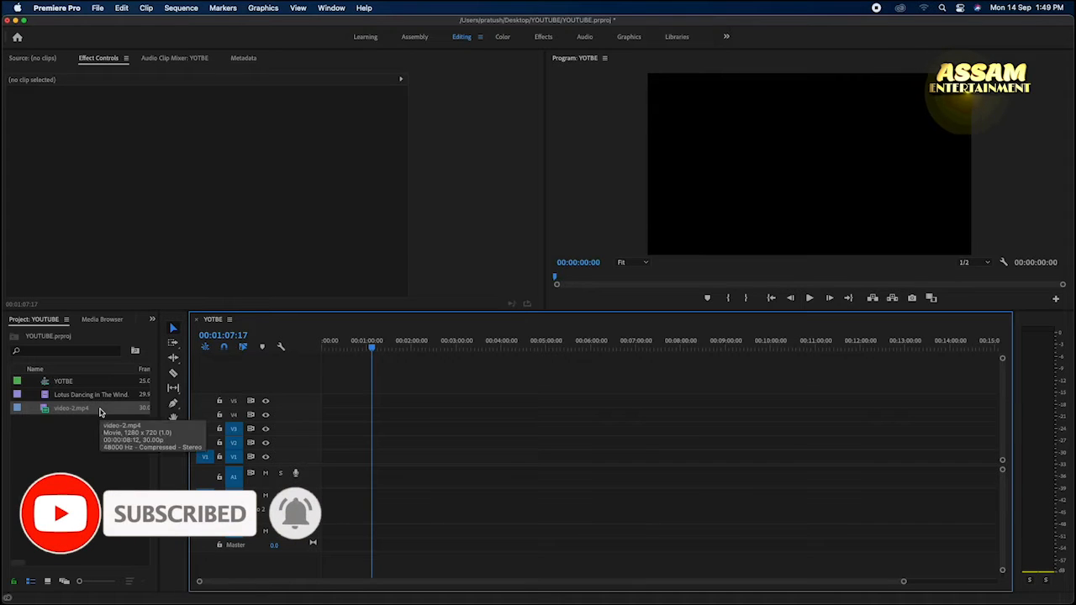
Step: Place the Lotus Dancing in The Wind clip on video track V1, keeping the existing sequence settings
left_click(52, 397)
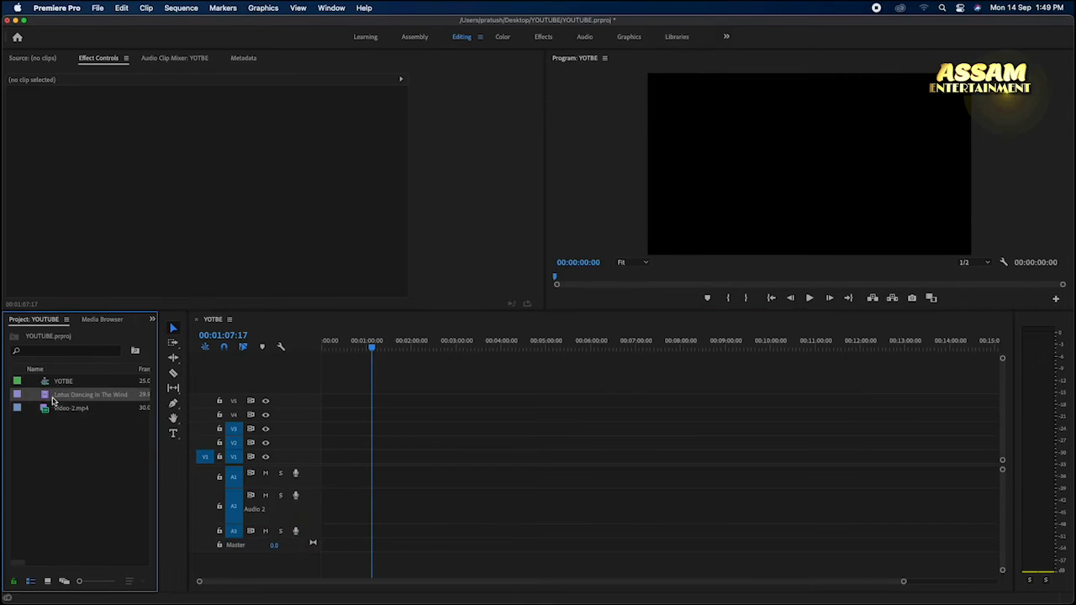
left_click_drag(45, 397, 521, 456)
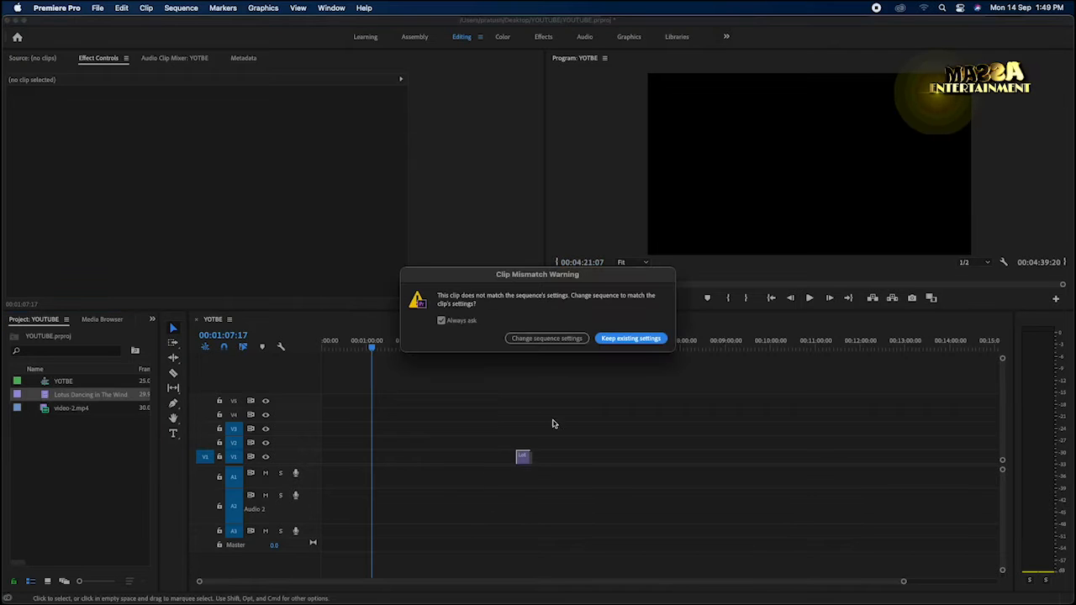
left_click(627, 339)
key("Down")
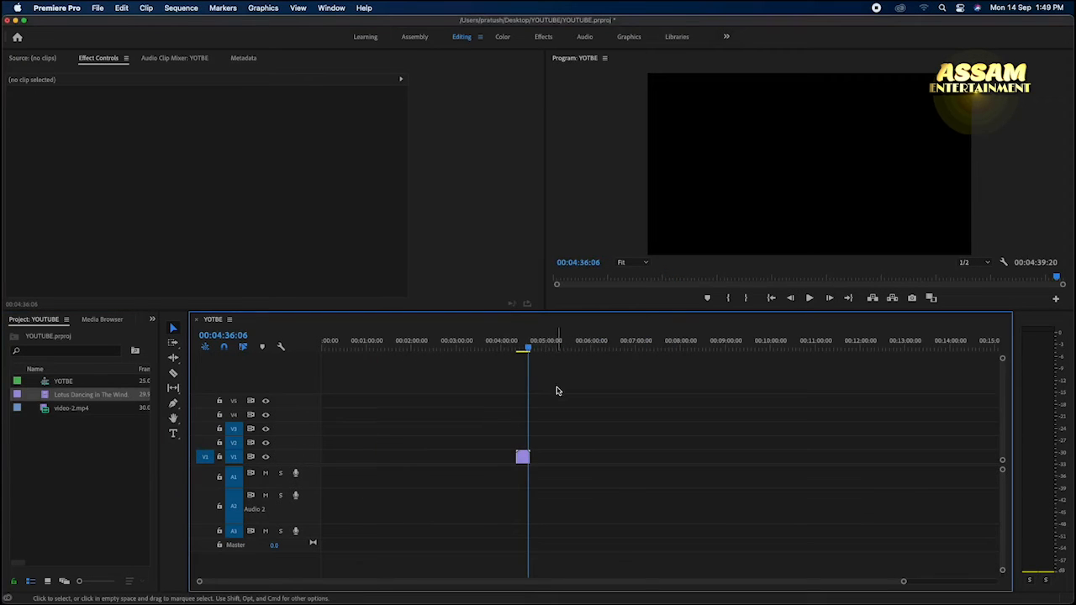
Step: Set the scale of the lotus clip on V1 to 67 so it fits the frame
key("=")
key("=")
key("=")
key("=")
left_click_drag(663, 348, 498, 355)
key("Up")
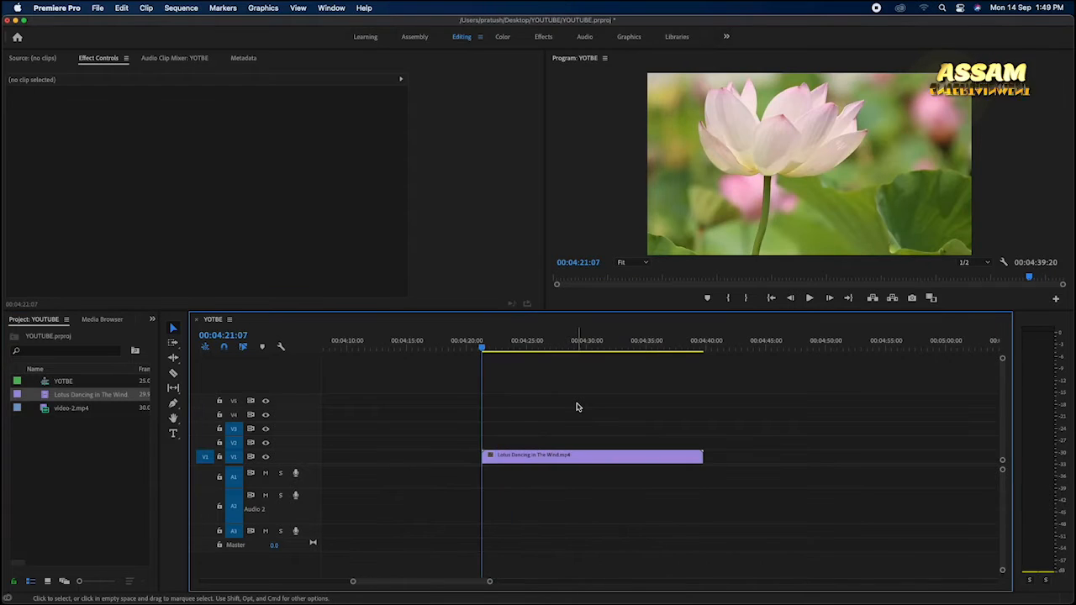
left_click(538, 459)
left_click(748, 176)
mouse_move(209, 129)
left_mouse_down()
mouse_move(180, 129)
mouse_move(194, 129)
left_mouse_up()
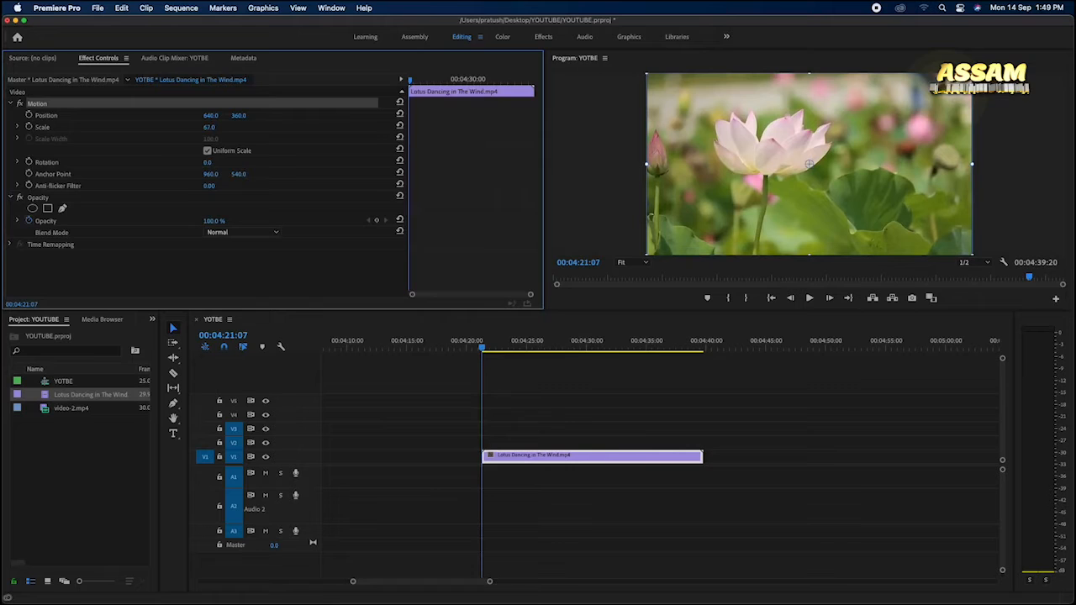
Step: Position the playhead at 00:04:22:06 and select the lotus clip on V1
left_click(502, 409)
key("=")
left_click(767, 122)
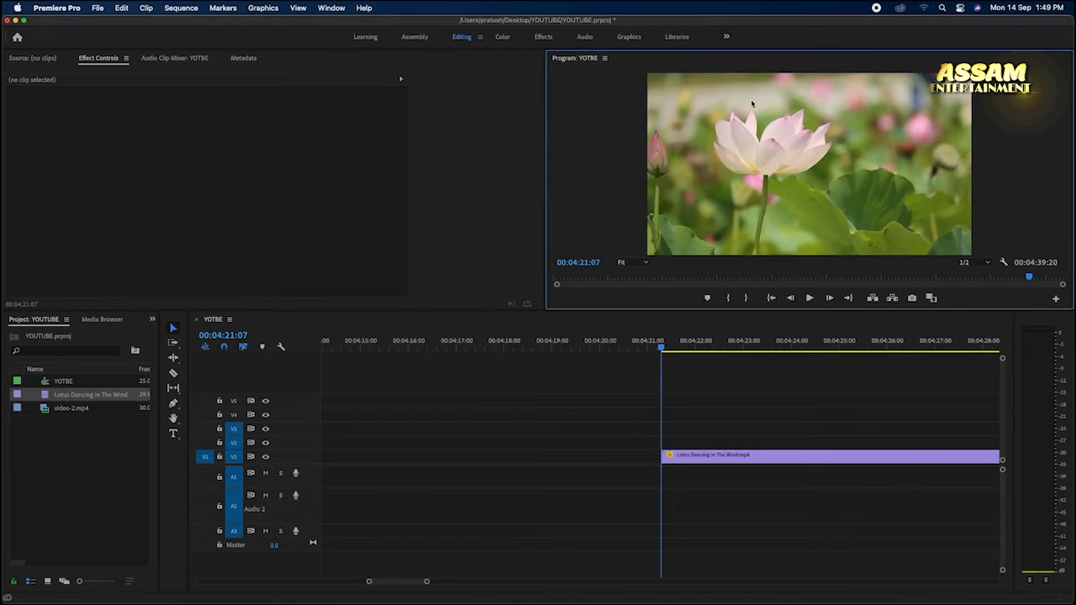
left_click_drag(662, 346, 707, 348)
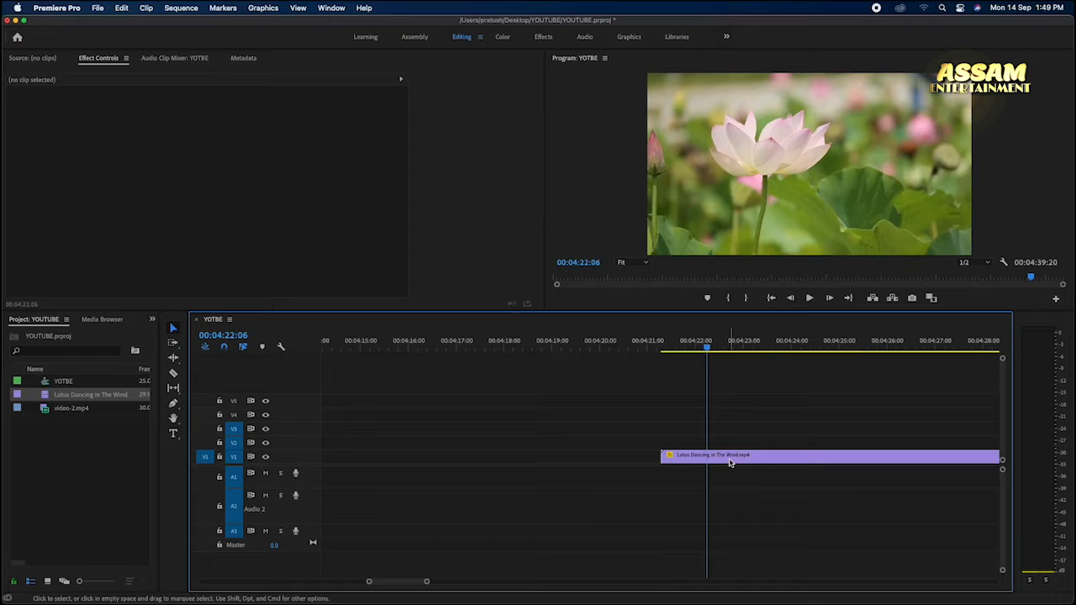
left_click(730, 458)
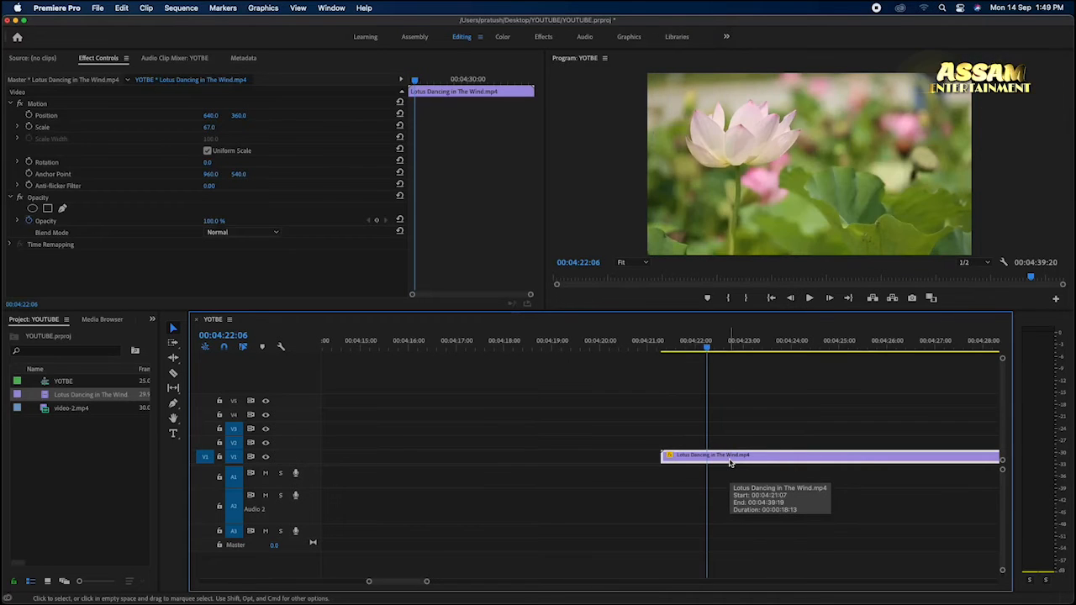
Step: Search the effects for "gau" and apply the Gaussian Blur video effect to the lotus clip
left_click(153, 319)
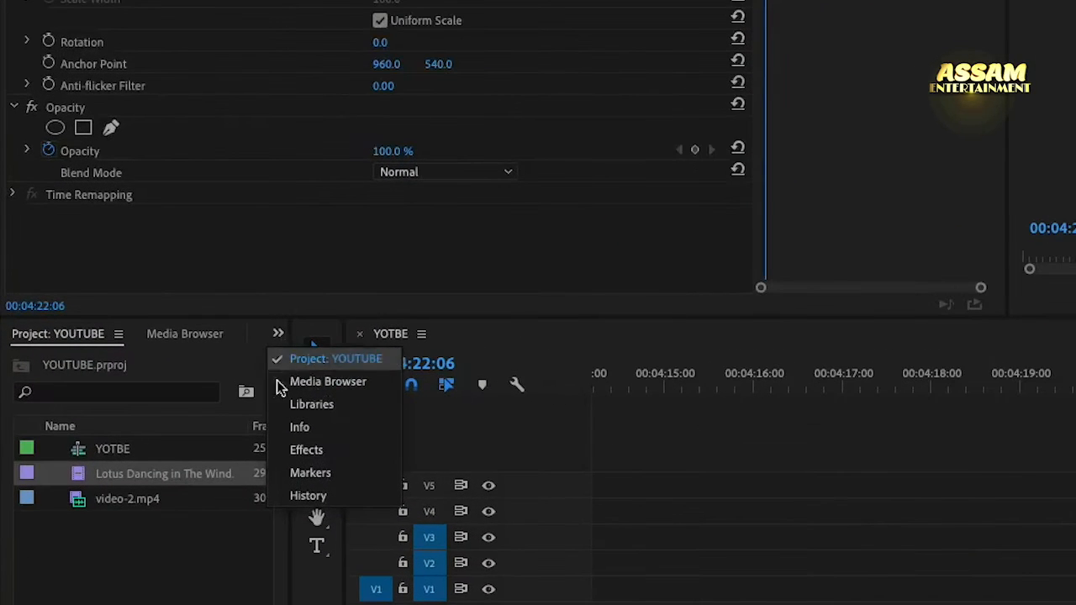
left_click(356, 453)
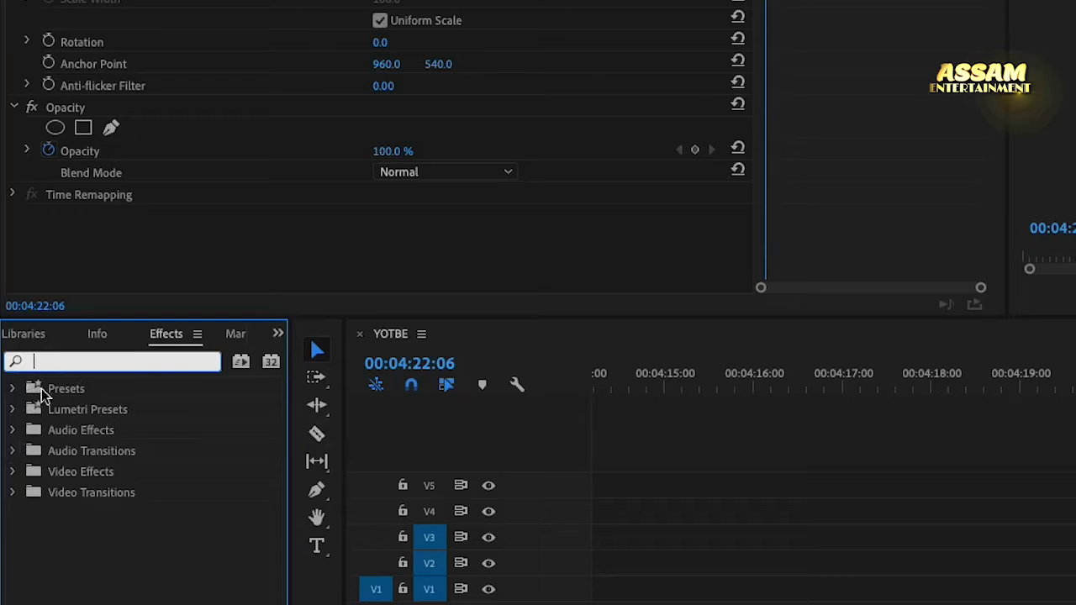
left_click(13, 472)
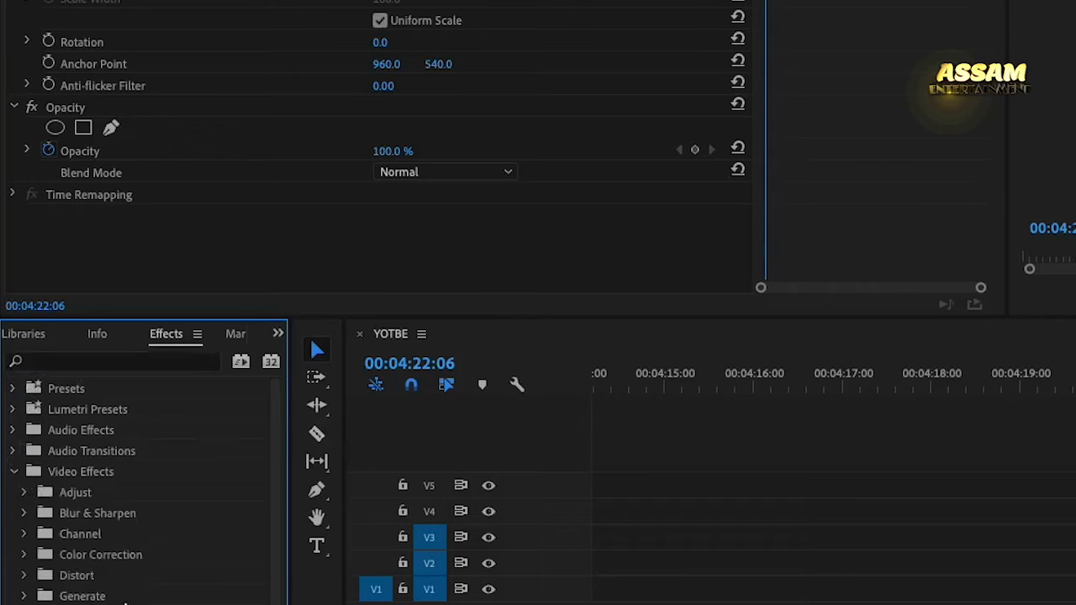
left_click(13, 471)
left_click(84, 369)
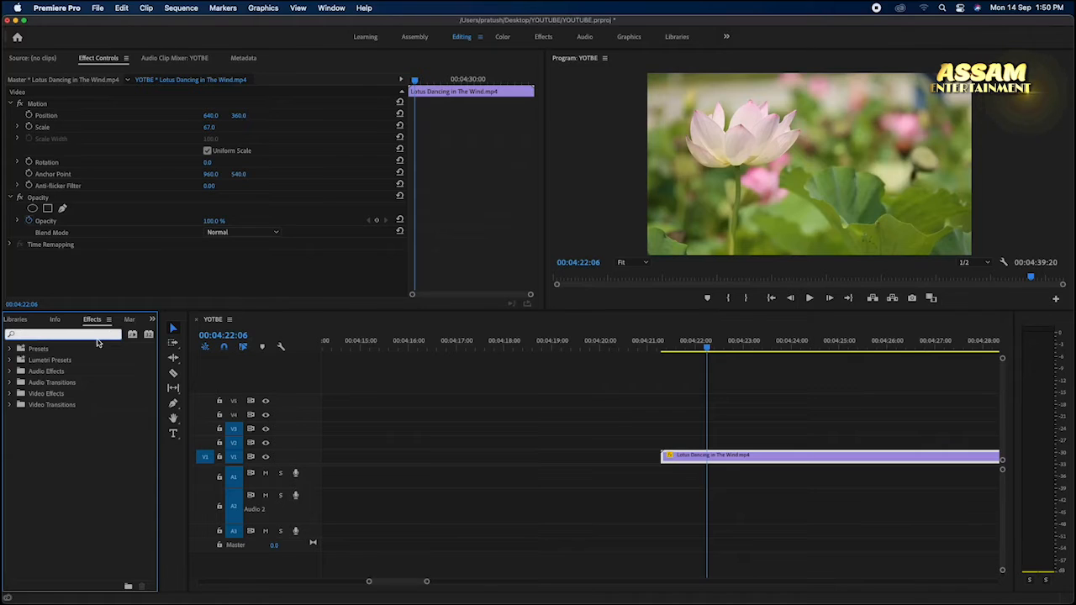
type("g")
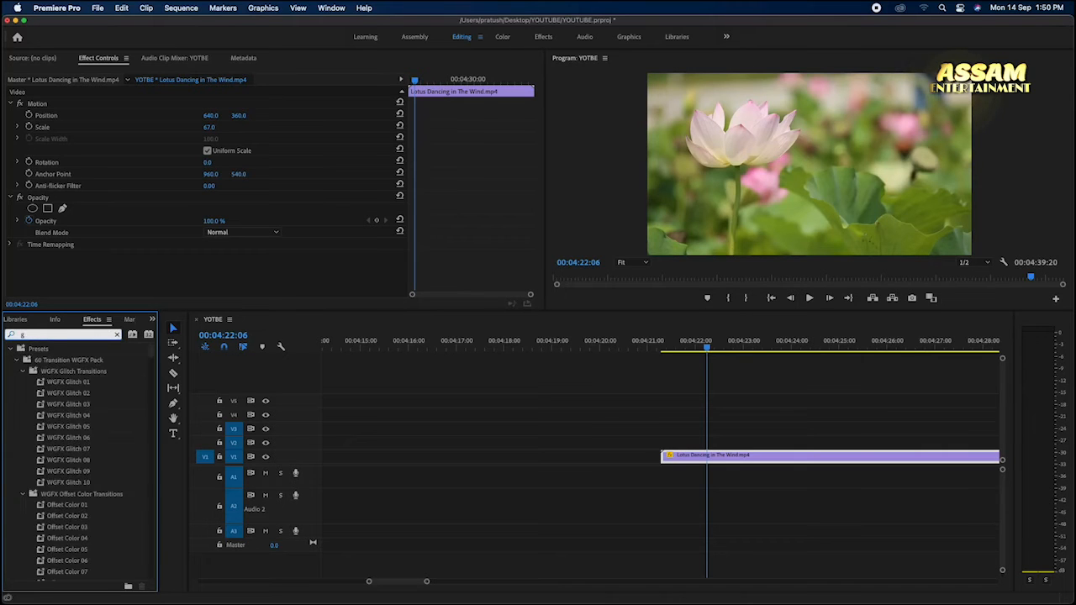
type("au")
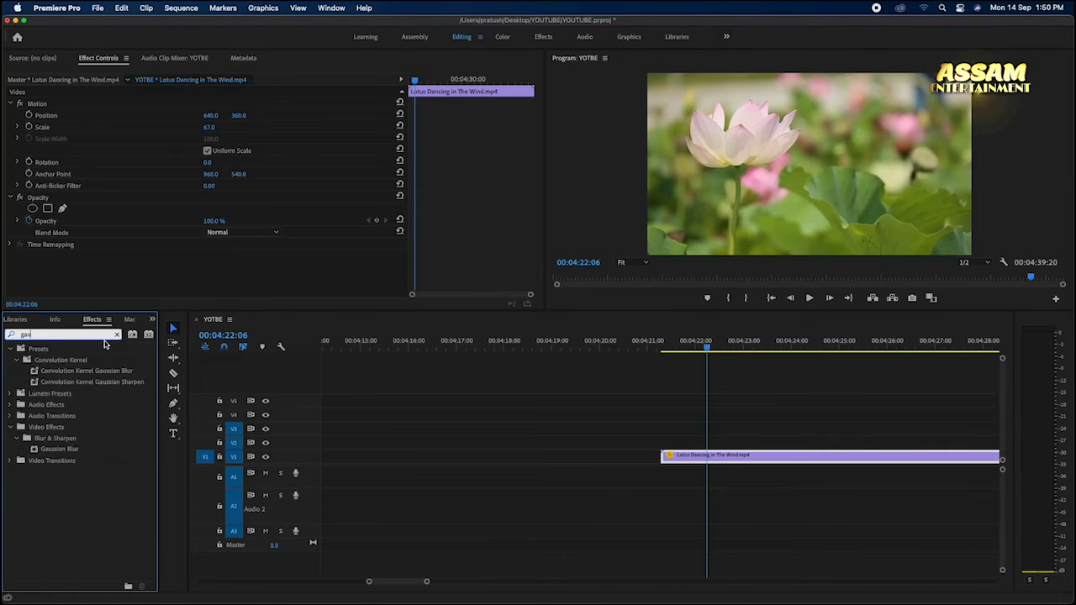
left_click(93, 453)
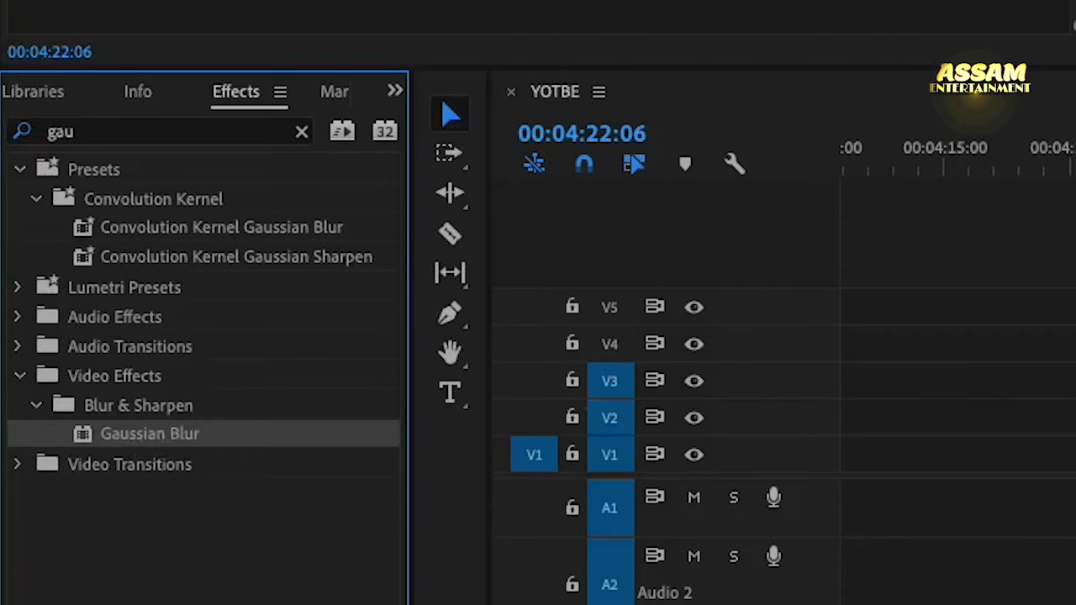
left_click_drag(150, 434, 707, 462)
left_click(678, 475)
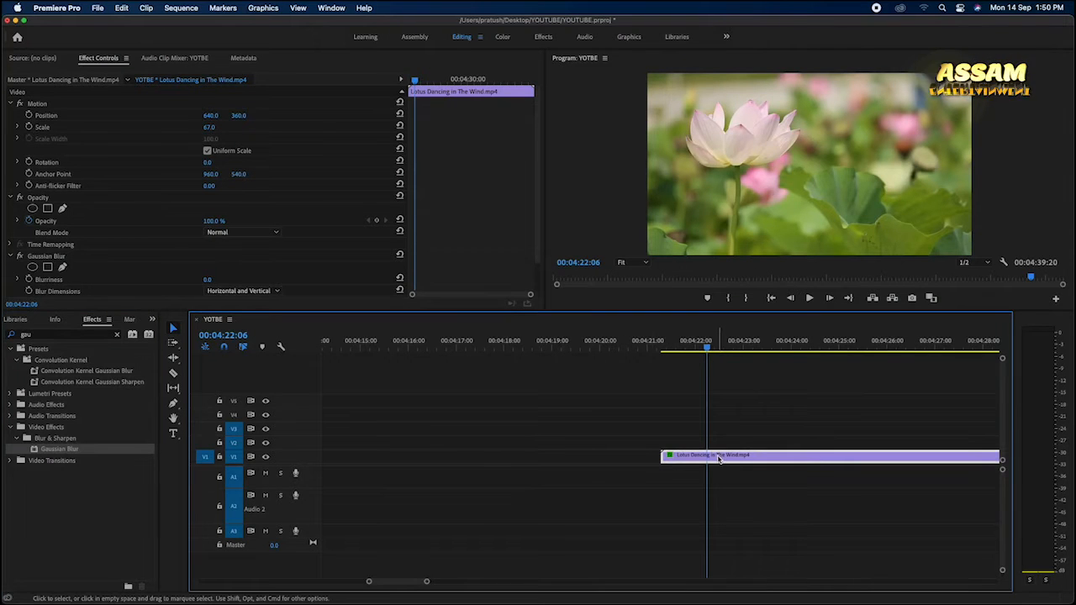
Step: Show the lotus clip's effect settings and set the Gaussian Blur's Blurriness to 100
double_click(719, 460)
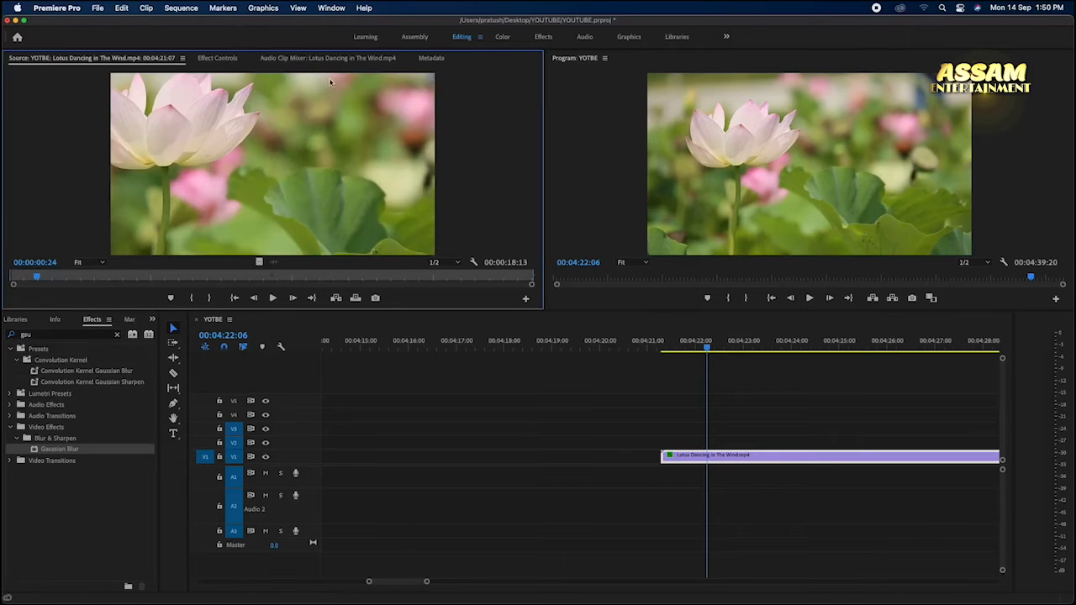
left_click(213, 59)
scroll(341, 221, "down", 1)
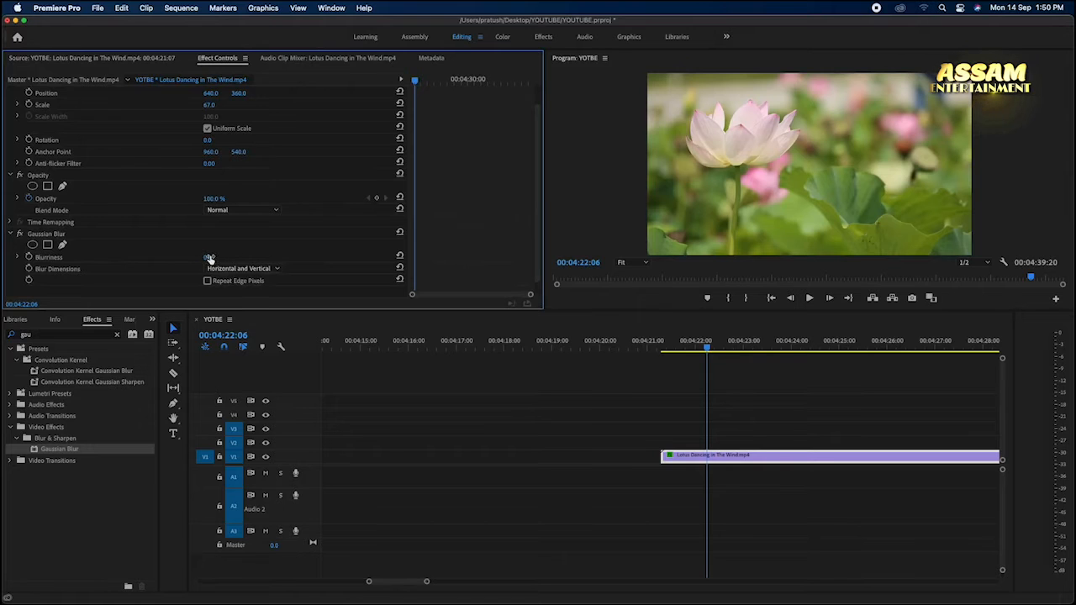
left_click_drag(209, 258, 282, 258)
left_click_drag(352, 311, 321, 311)
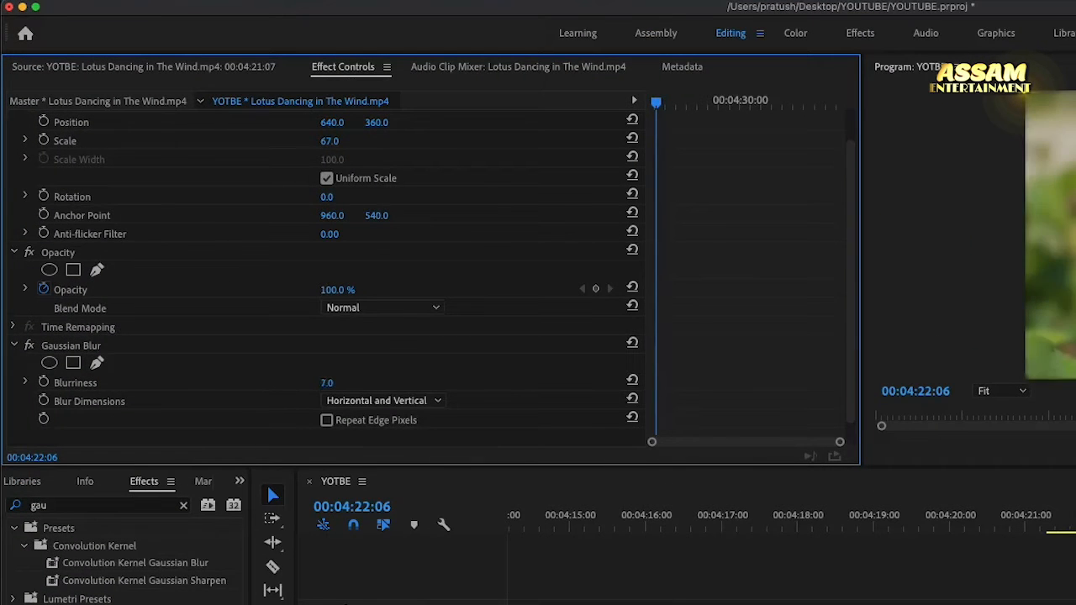
left_click_drag(330, 384, 278, 384)
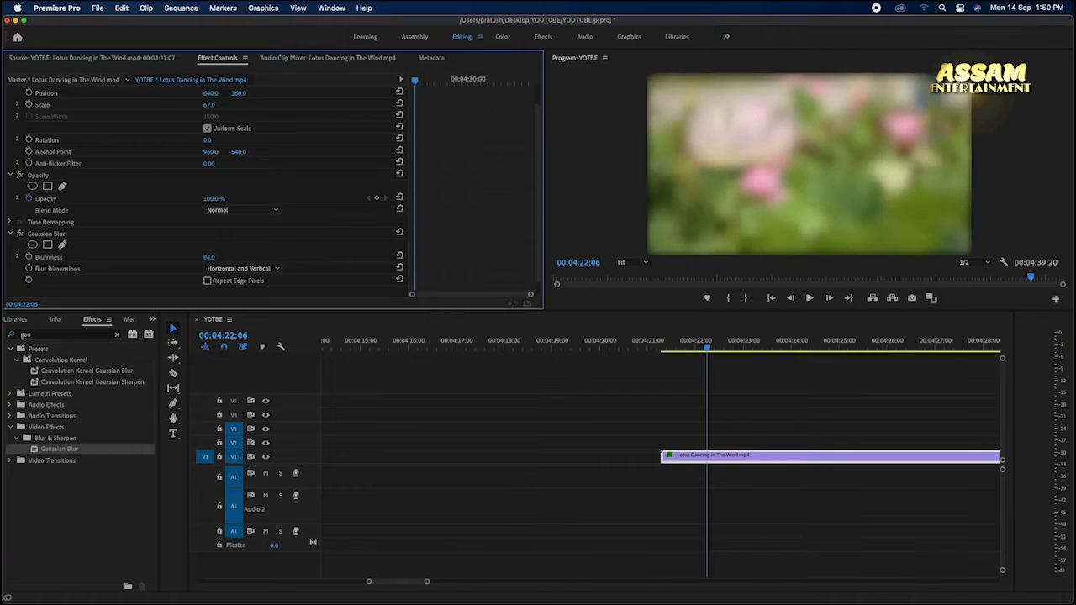
left_click_drag(281, 257, 220, 258)
left_click(218, 257)
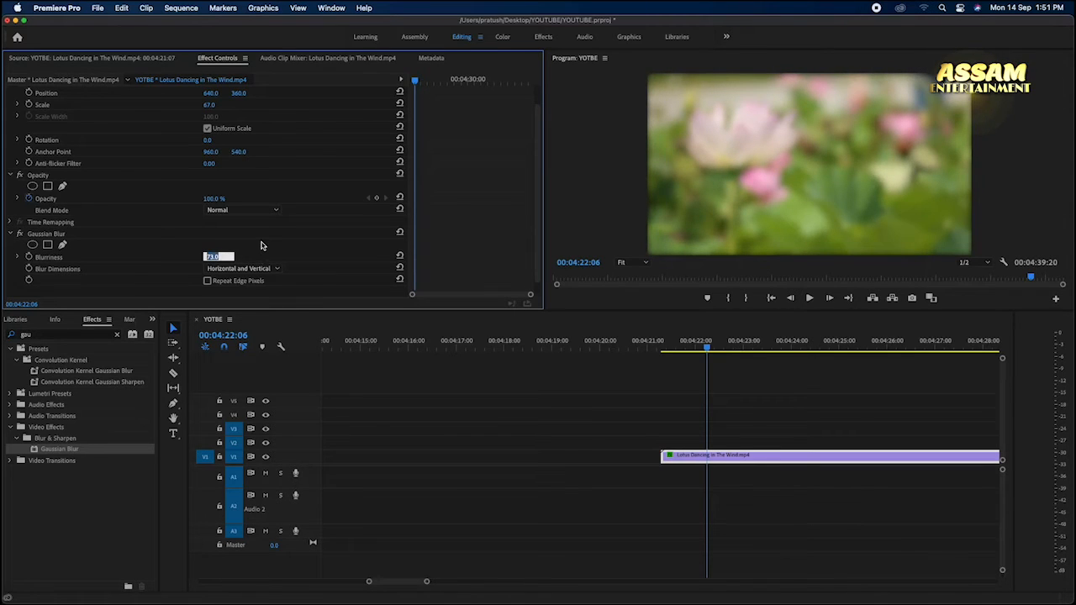
type("100")
key("Return")
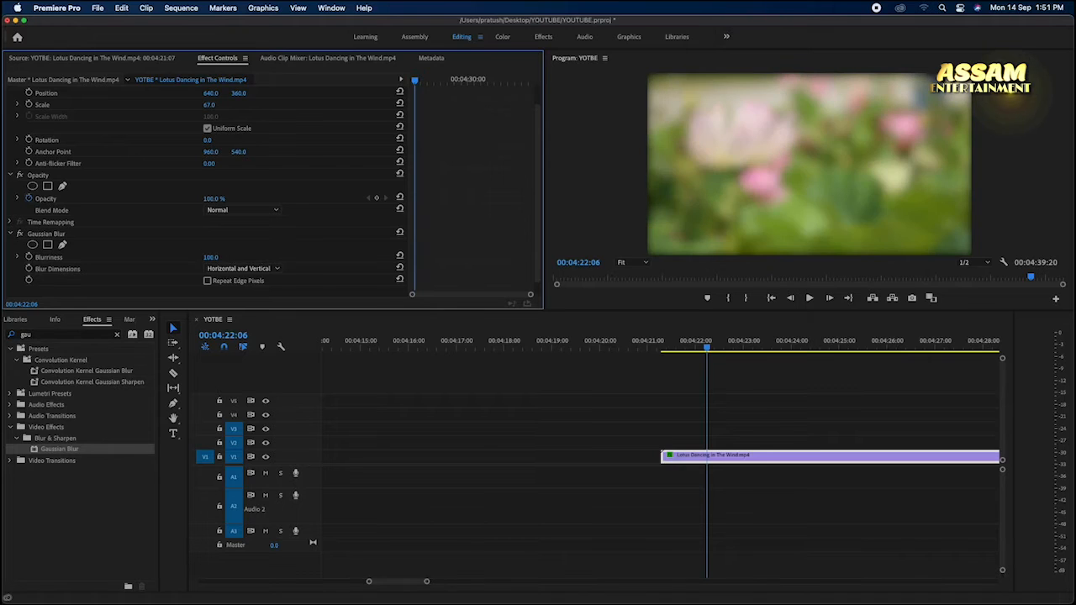
Step: Set the Gaussian Blur's Blurriness back to 0
left_click(211, 258)
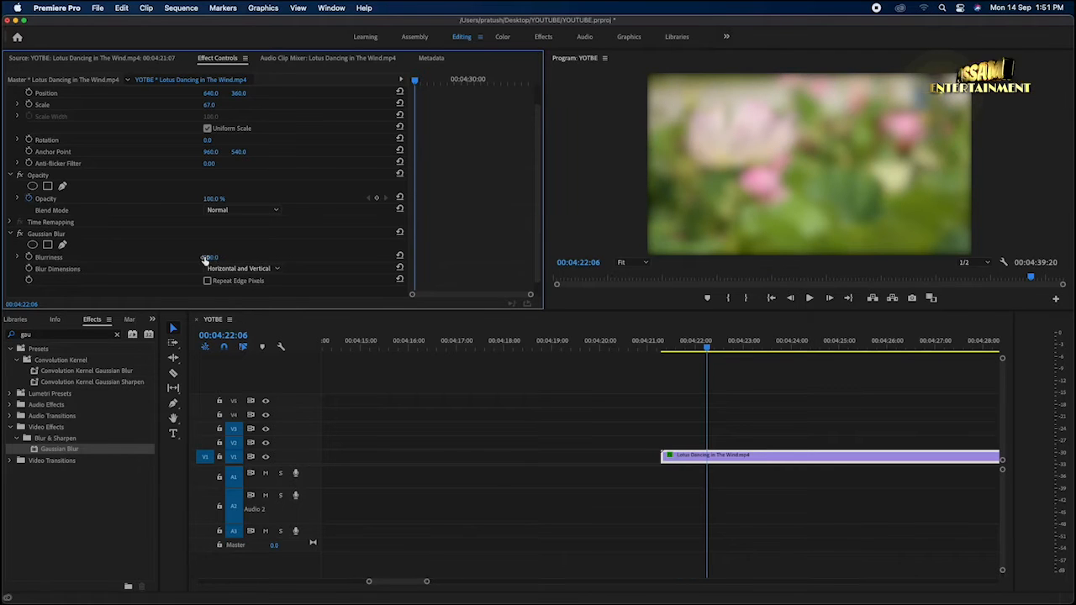
type("0")
key("Return")
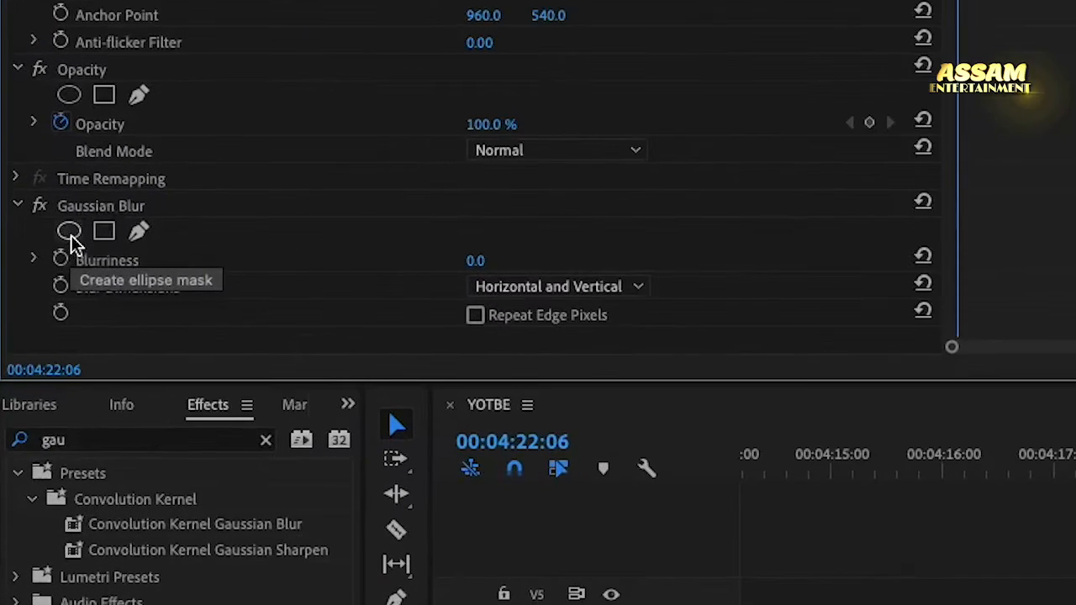
Step: Add an ellipse mask to the Gaussian Blur, then move and widen it to enclose the large lotus flower
left_click(69, 232)
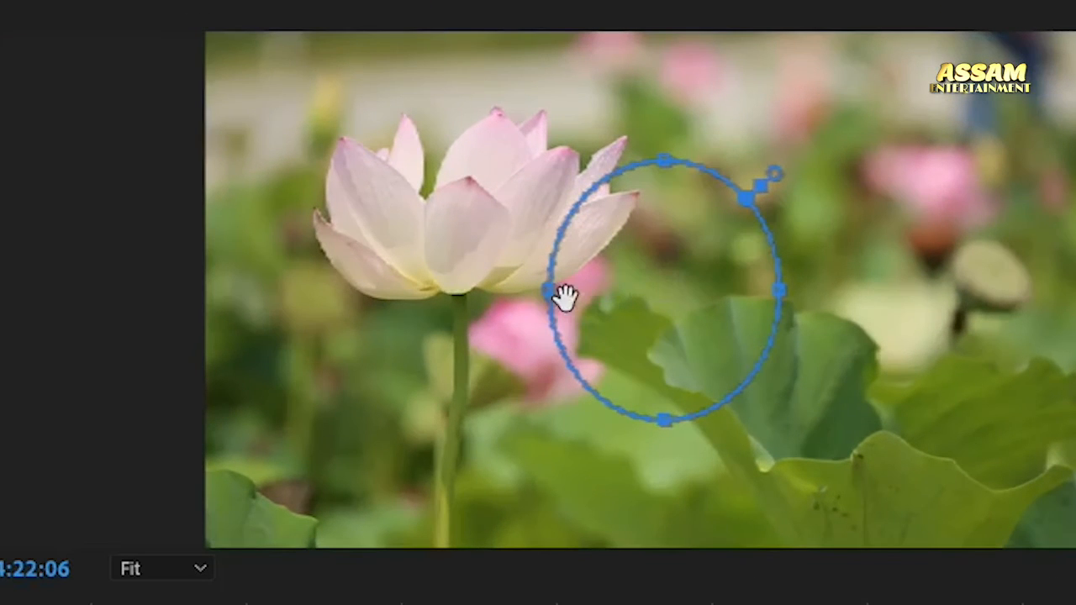
left_click_drag(694, 332, 616, 283)
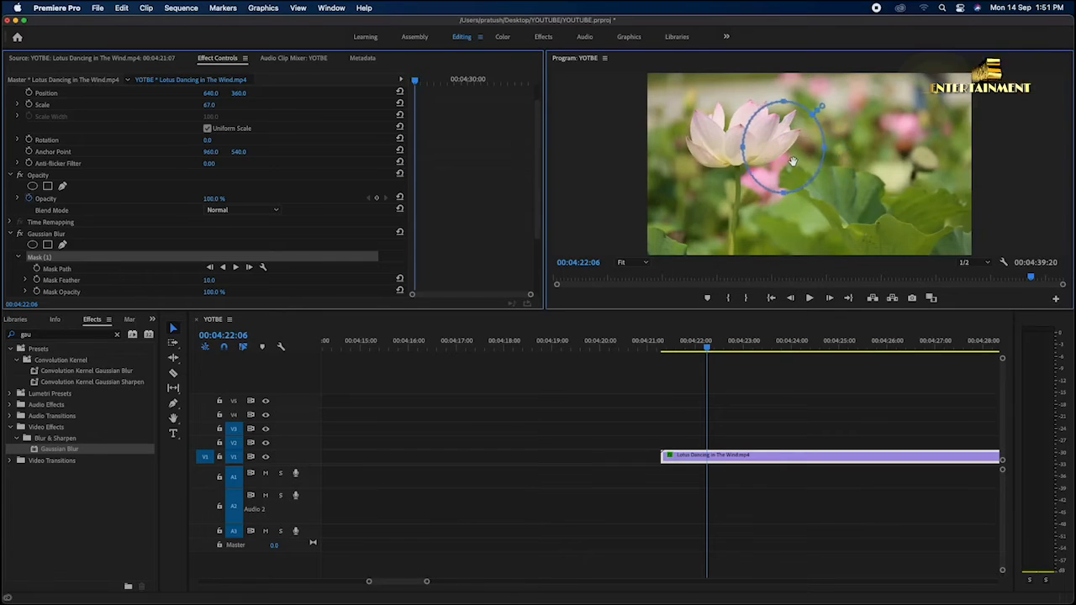
left_click_drag(792, 161, 744, 147)
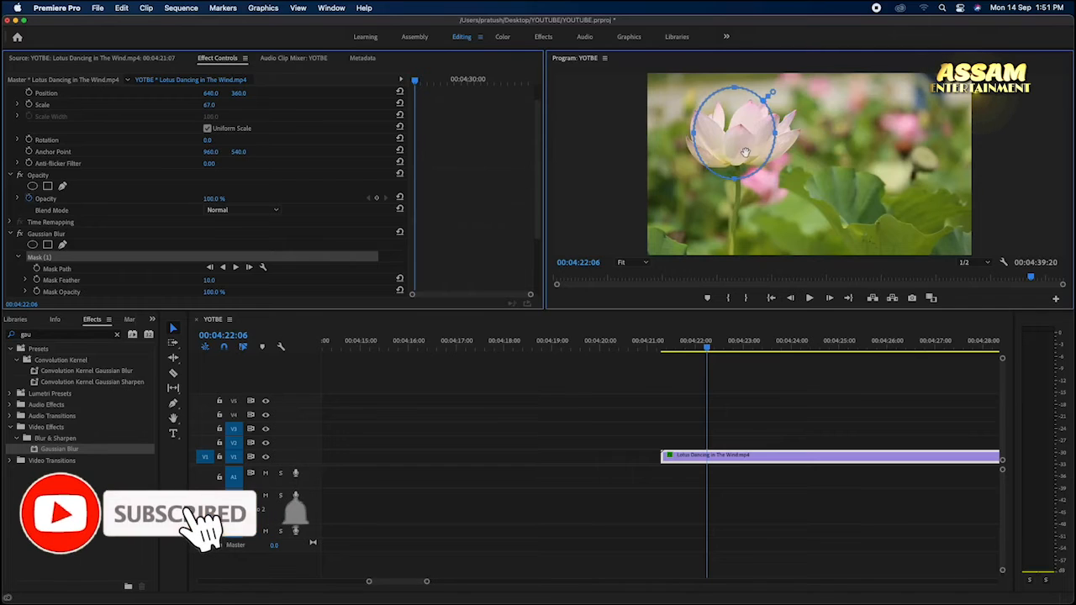
left_click_drag(778, 135, 803, 137)
left_click_drag(694, 137, 677, 137)
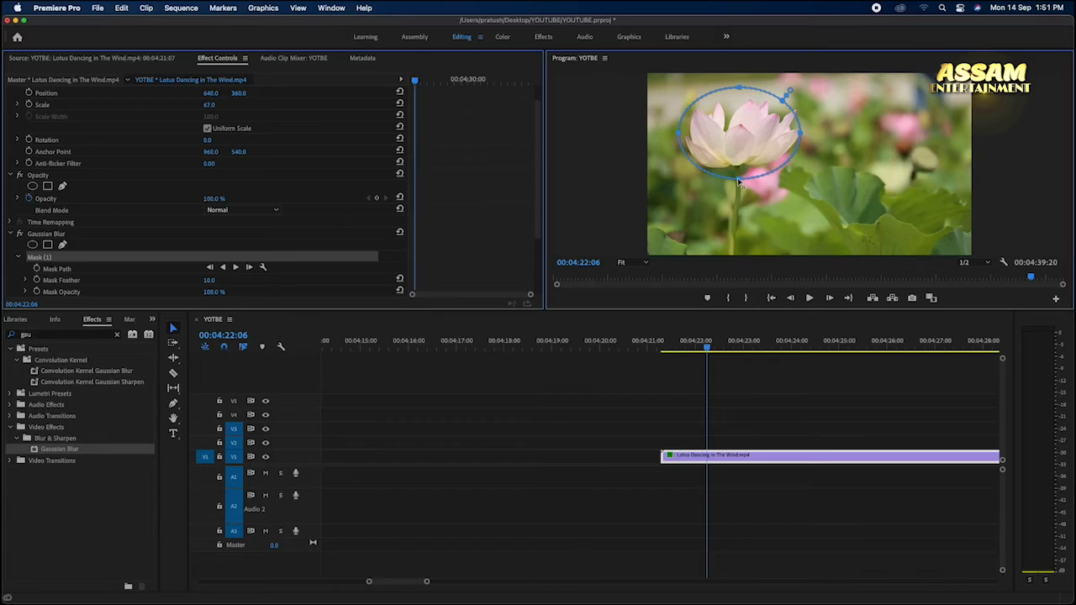
left_click_drag(803, 141, 808, 135)
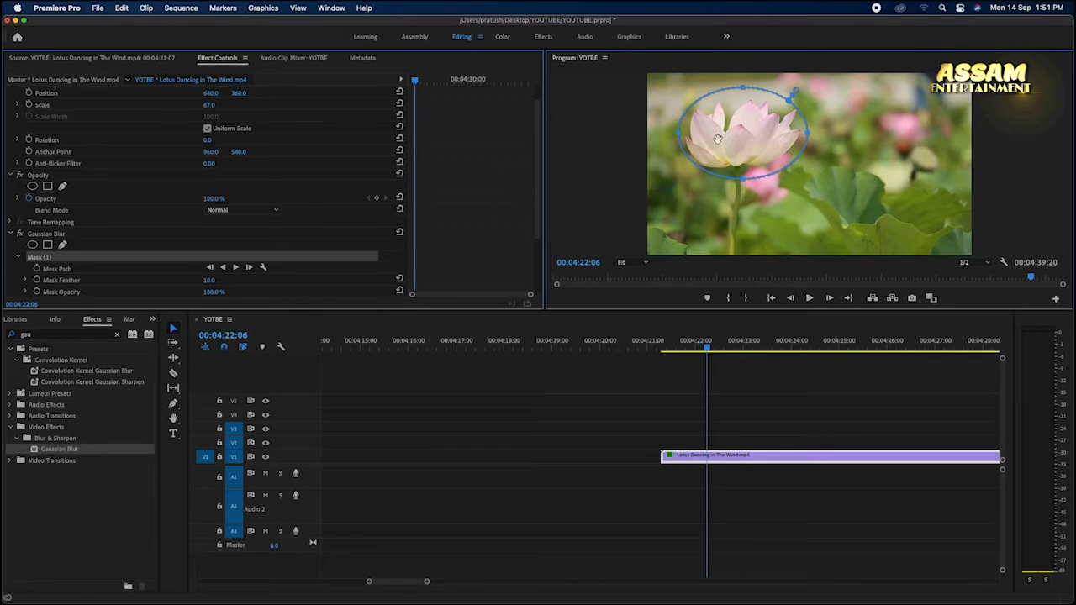
Step: Raise the masked Gaussian Blur's Blurriness until the lotus flower is heavily blurred, then deselect the clip
scroll(391, 267, "down", 3)
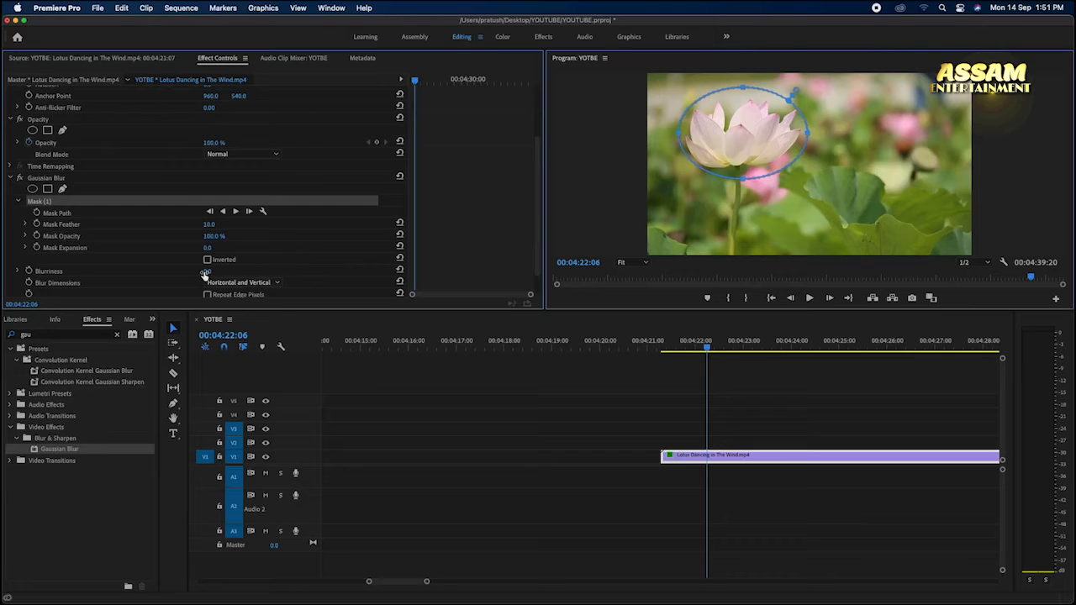
left_click_drag(206, 273, 223, 273)
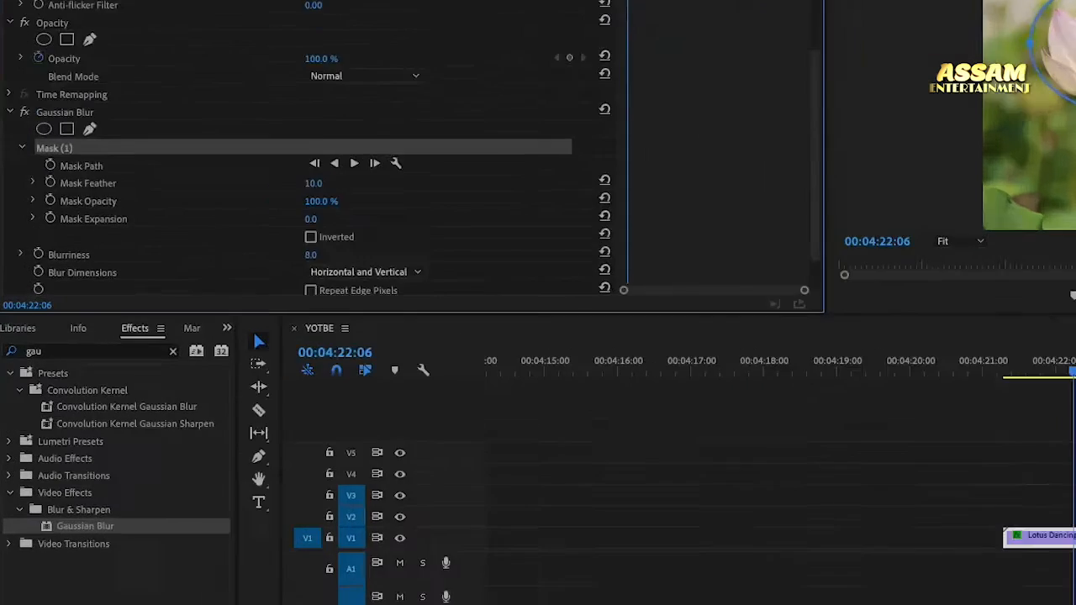
left_click_drag(522, 237, 561, 237)
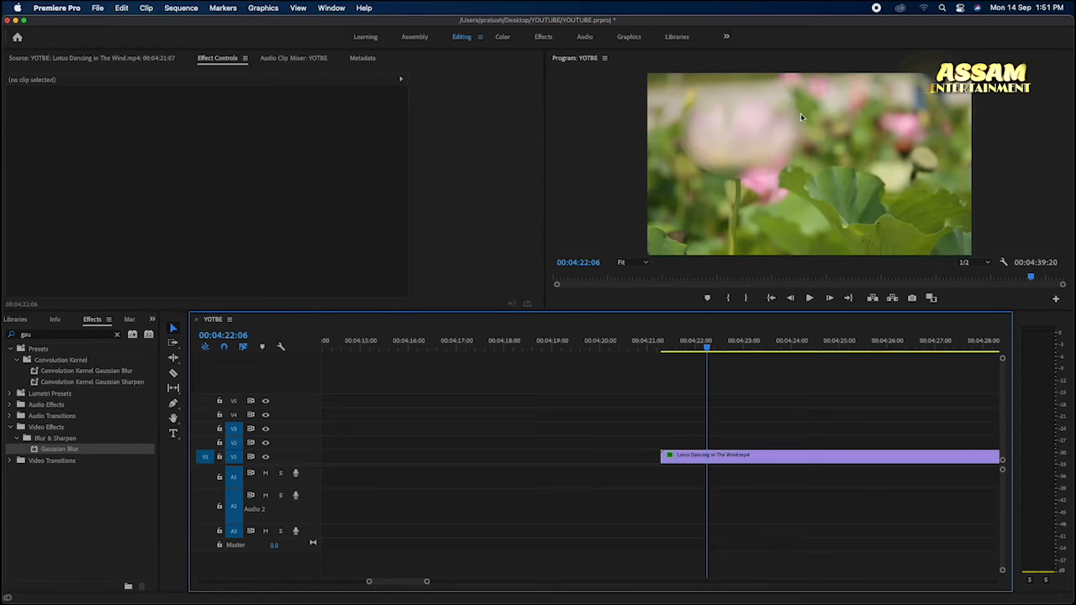
Step: Play the lotus clip from its start to check how the blur mask sits on the moving flower
key("Up")
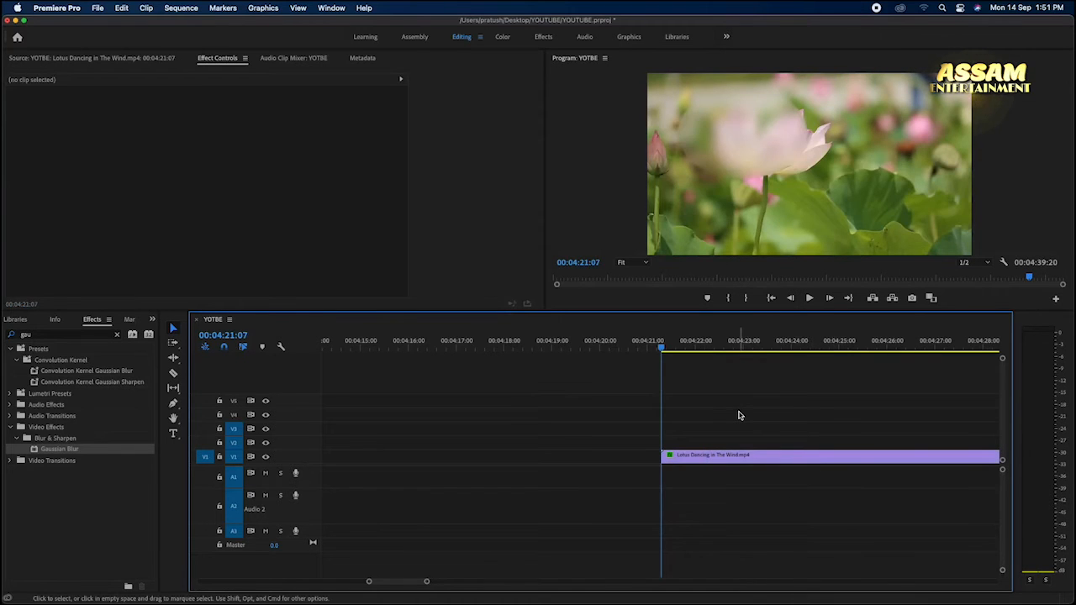
key("space")
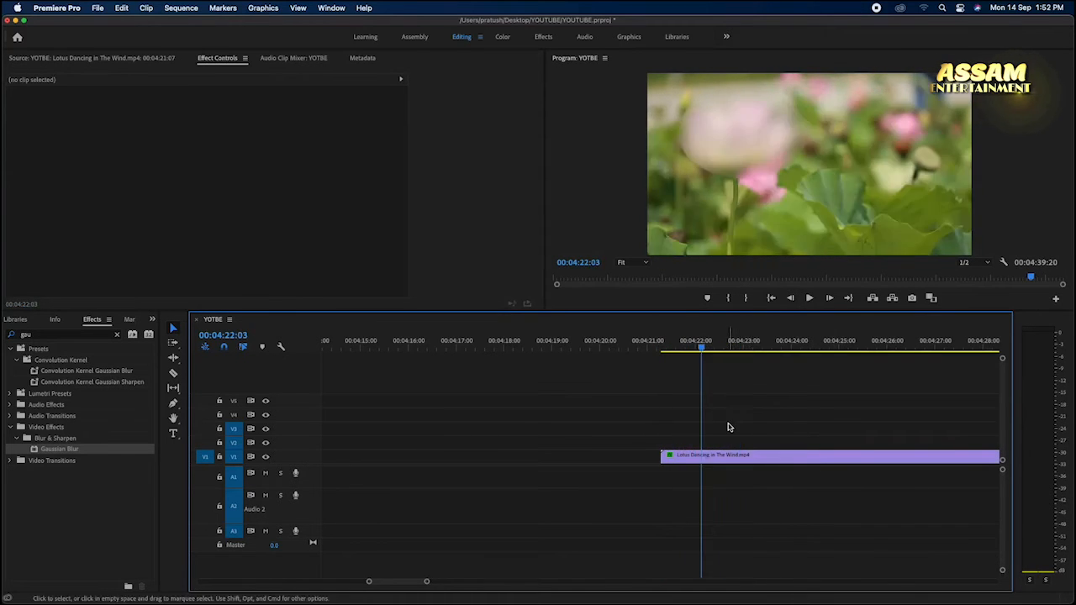
key("minus")
Step: Clear the effects search and browse the Blur & Sharpen group under Video Effects to locate Gaussian Blur
left_click(153, 322)
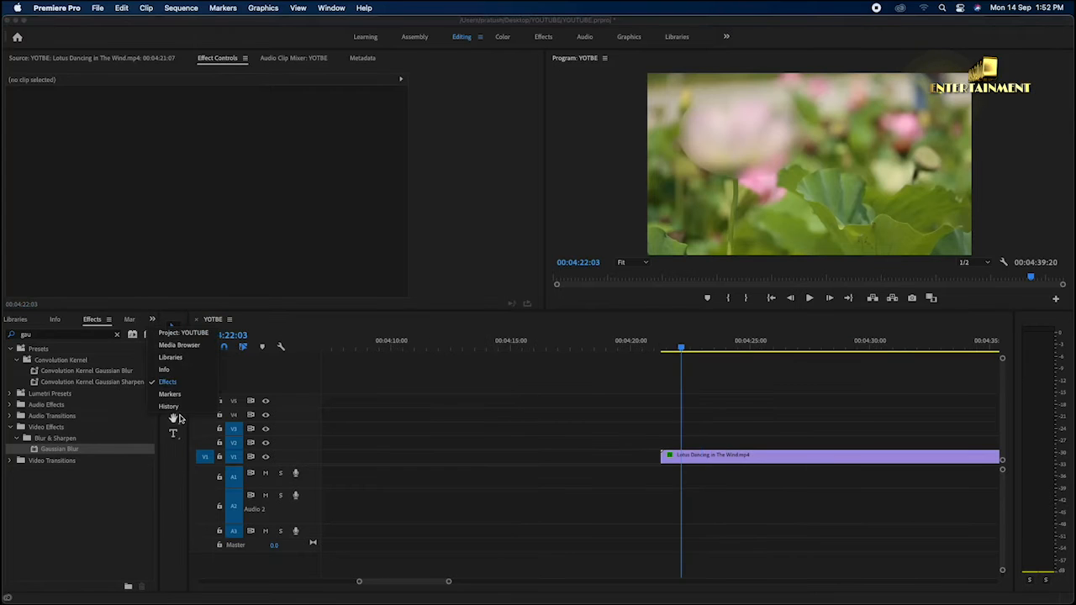
left_click(189, 385)
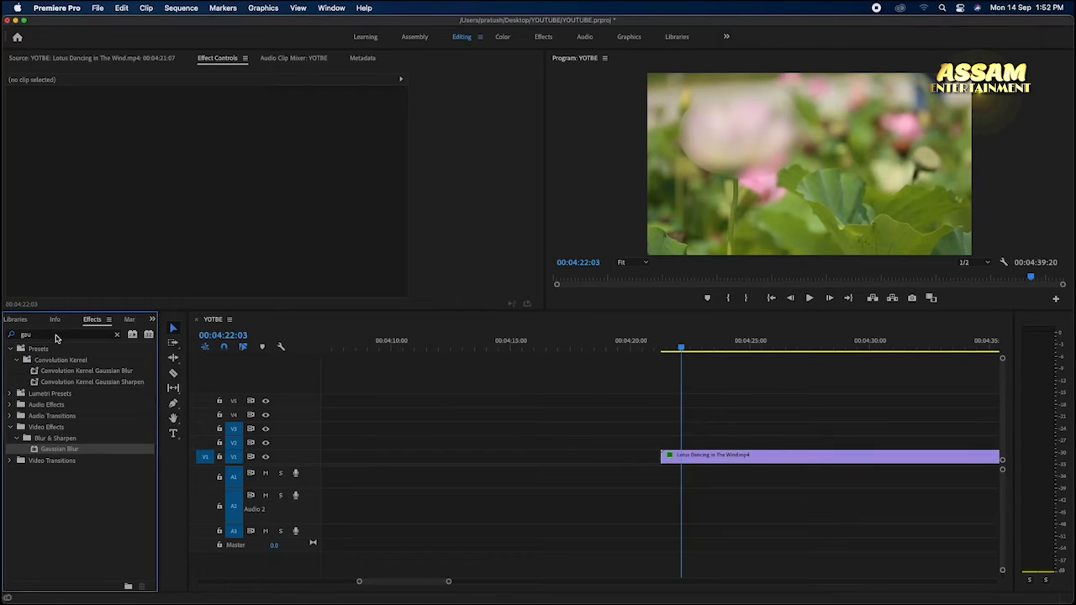
left_click(56, 336)
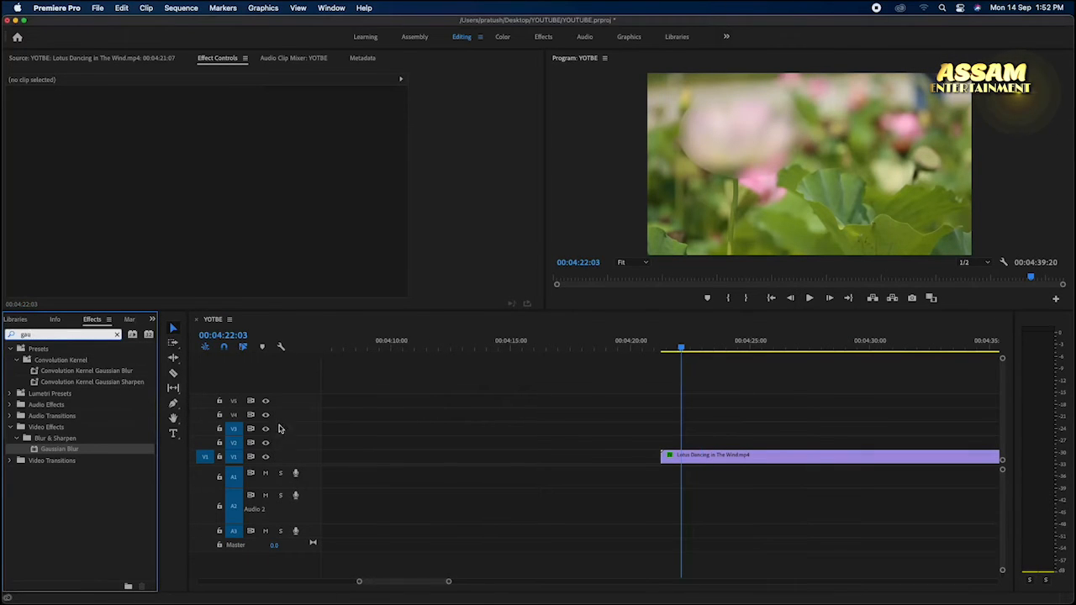
left_click(119, 335)
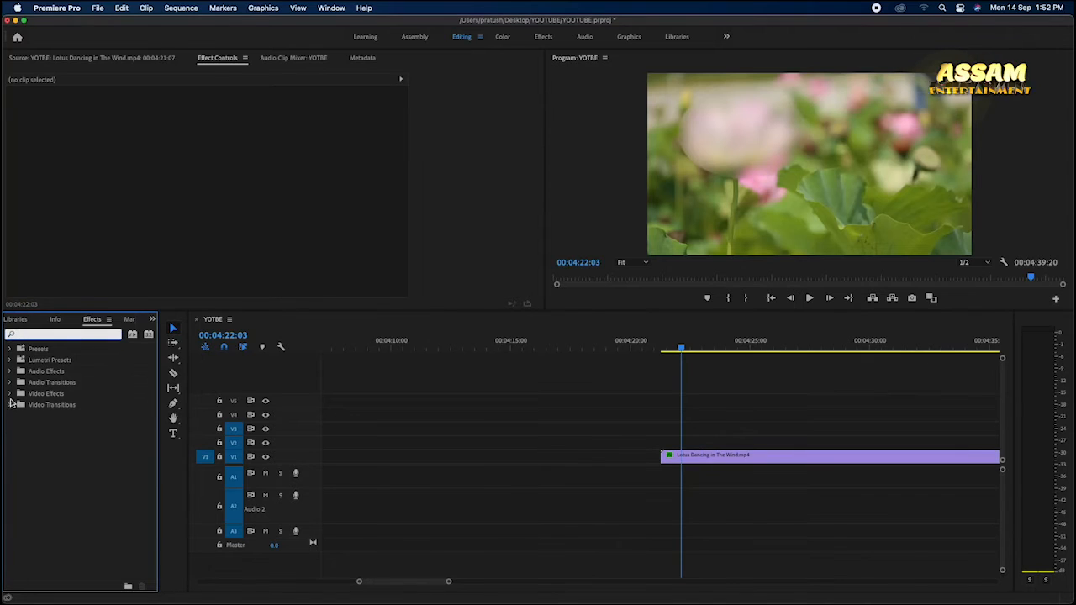
left_click(10, 395)
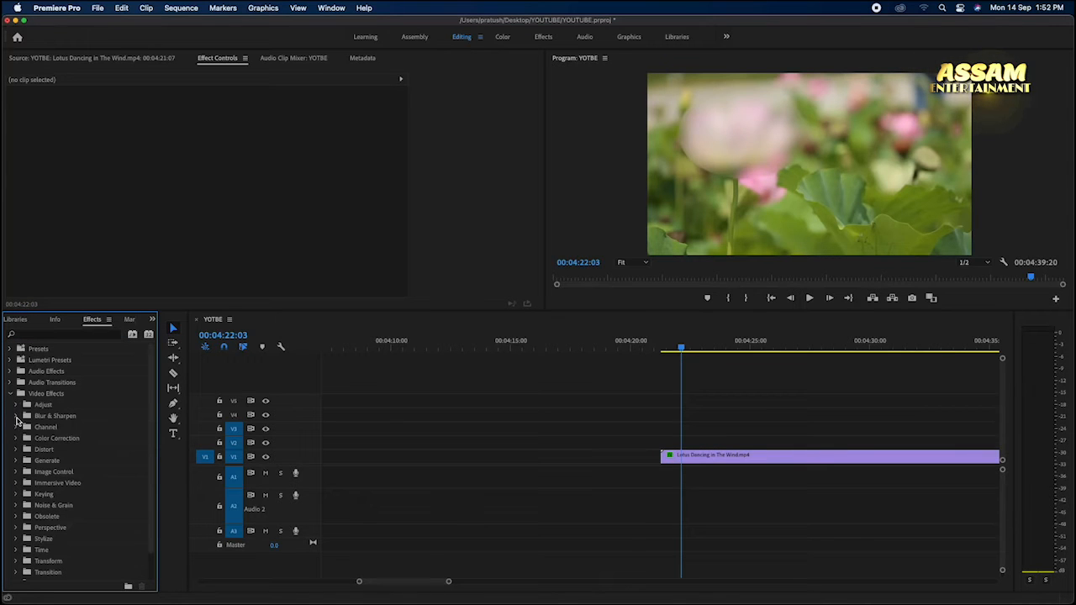
left_click(15, 416)
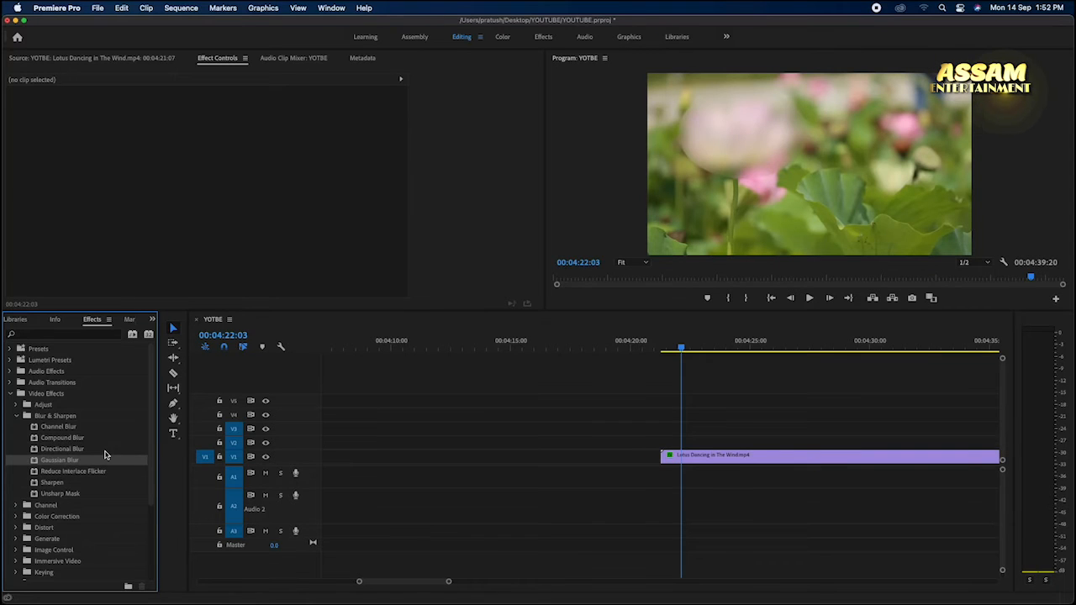
Step: Delete the lotus clip from the sequence and place video-2.mp4 on the timeline instead
left_click(153, 321)
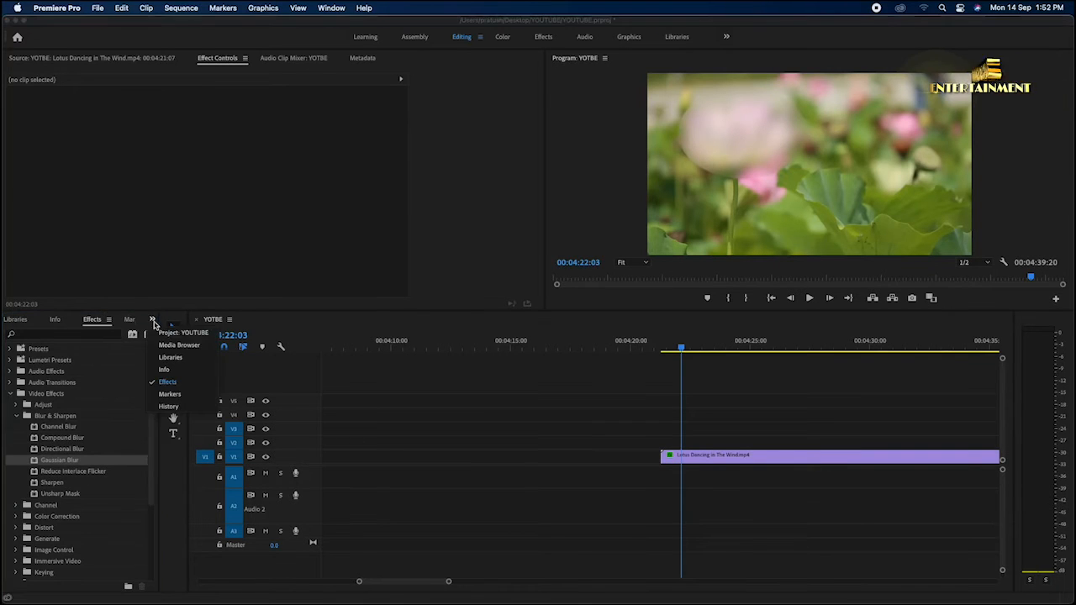
left_click(180, 334)
left_click(679, 454)
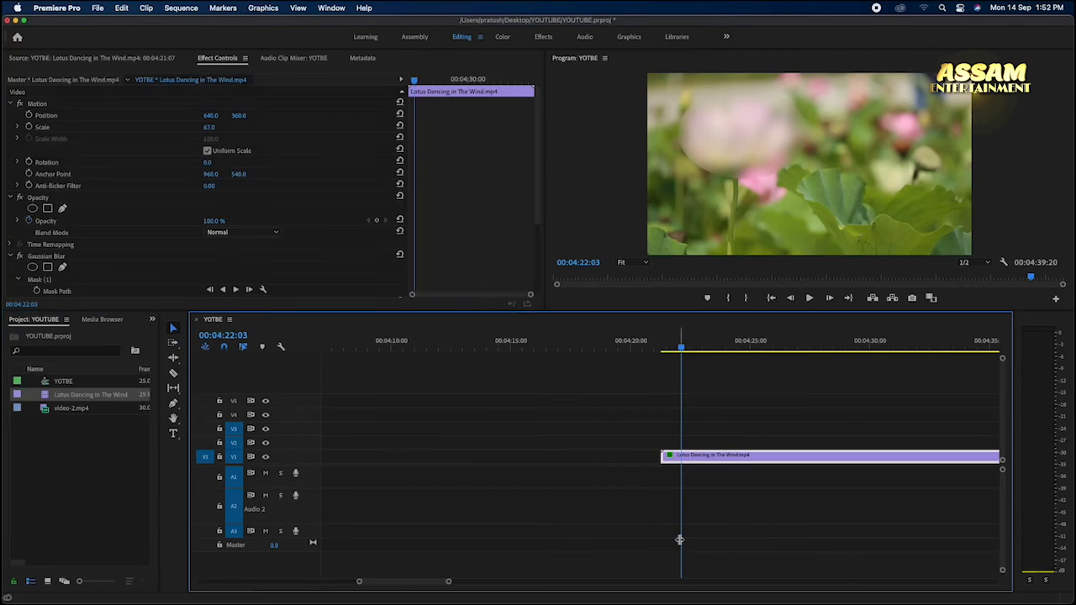
key("Delete")
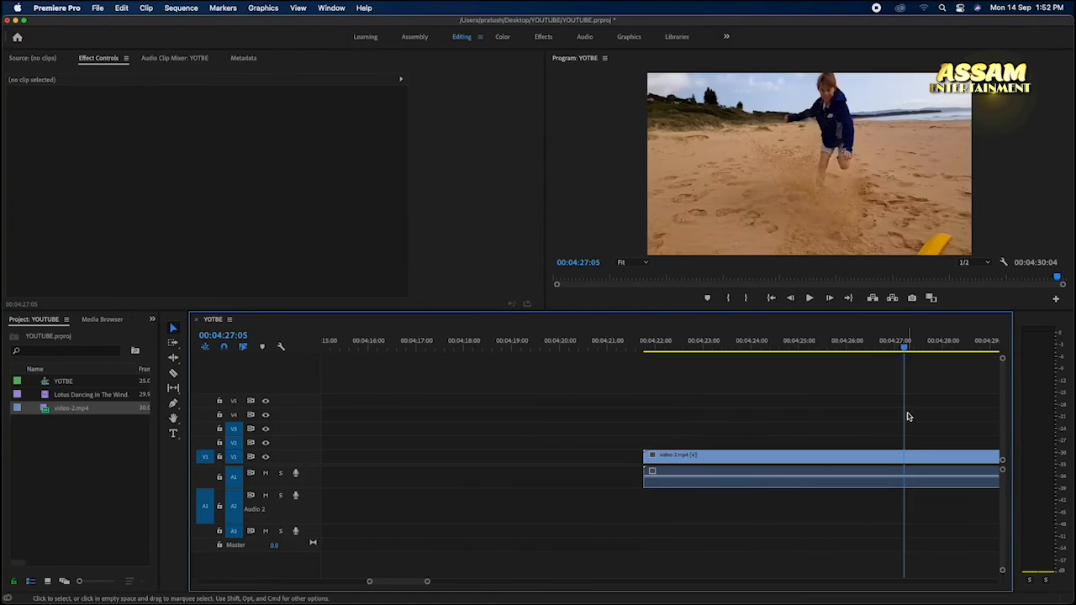
scroll(908, 416, "right", 5)
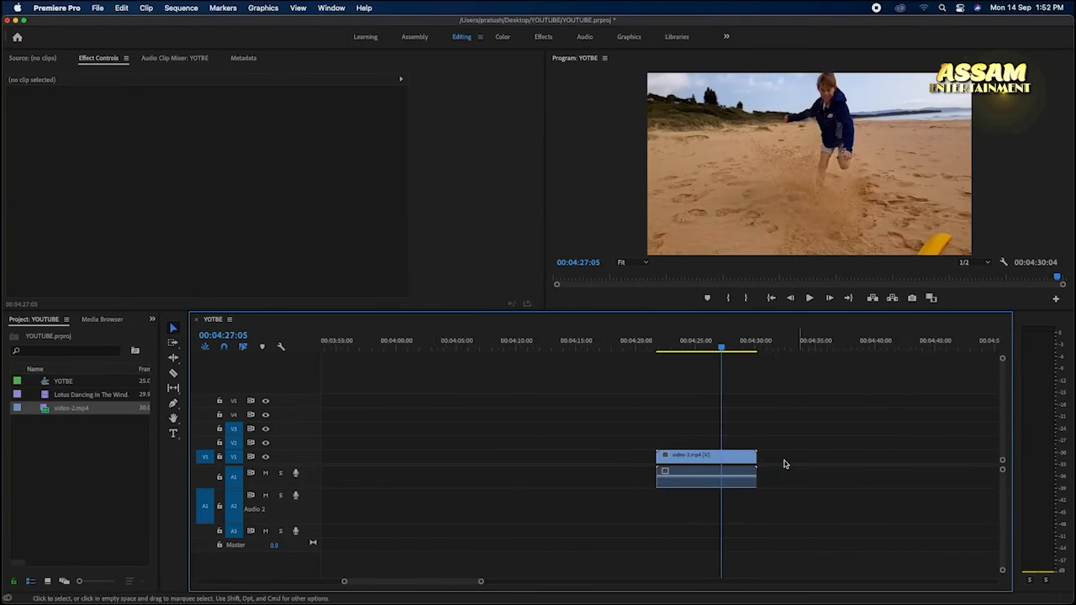
Step: Remove the audio of video-2.mp4 from the timeline and duplicate its video onto track V2 directly above the original
left_click(686, 465)
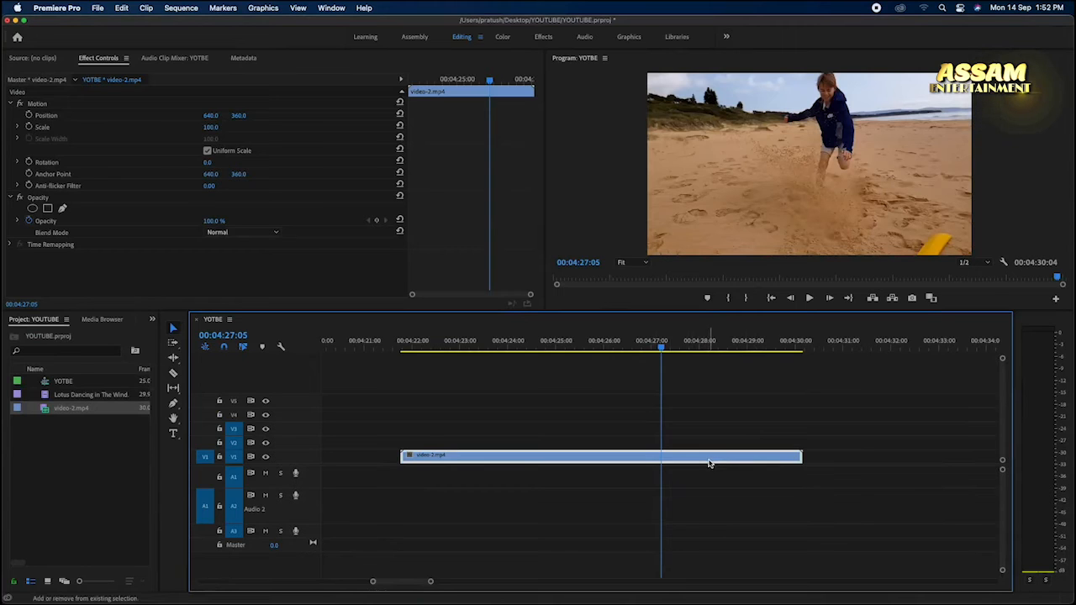
left_click_drag(701, 459, 706, 440)
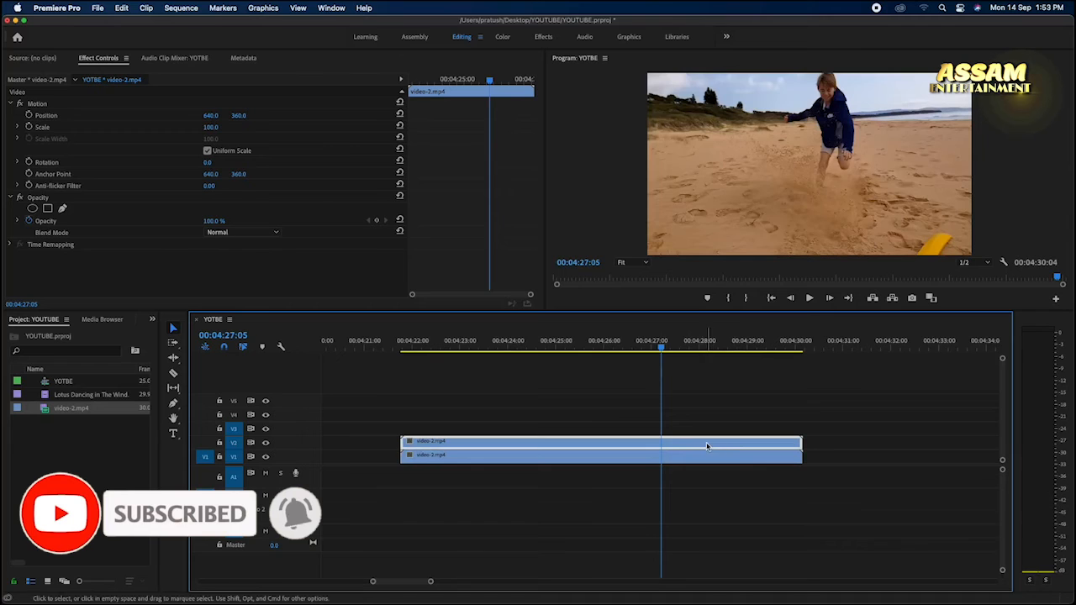
Step: Search the effects for "gau", apply Gaussian Blur to the V2 copy of video-2.mp4, and move the playhead to the clip's start
left_click(152, 321)
left_click(162, 383)
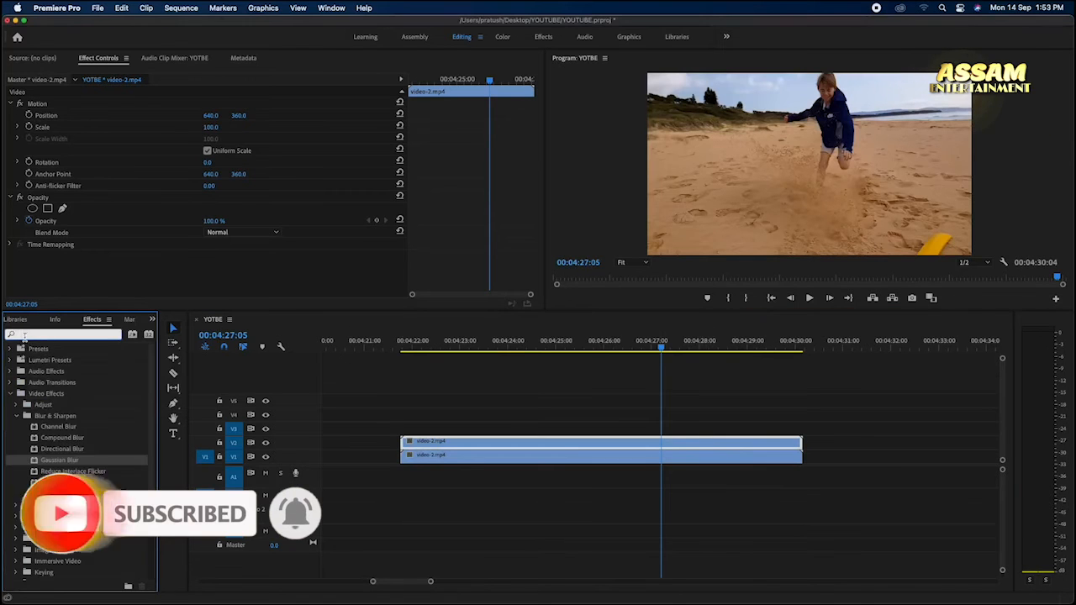
type("gau")
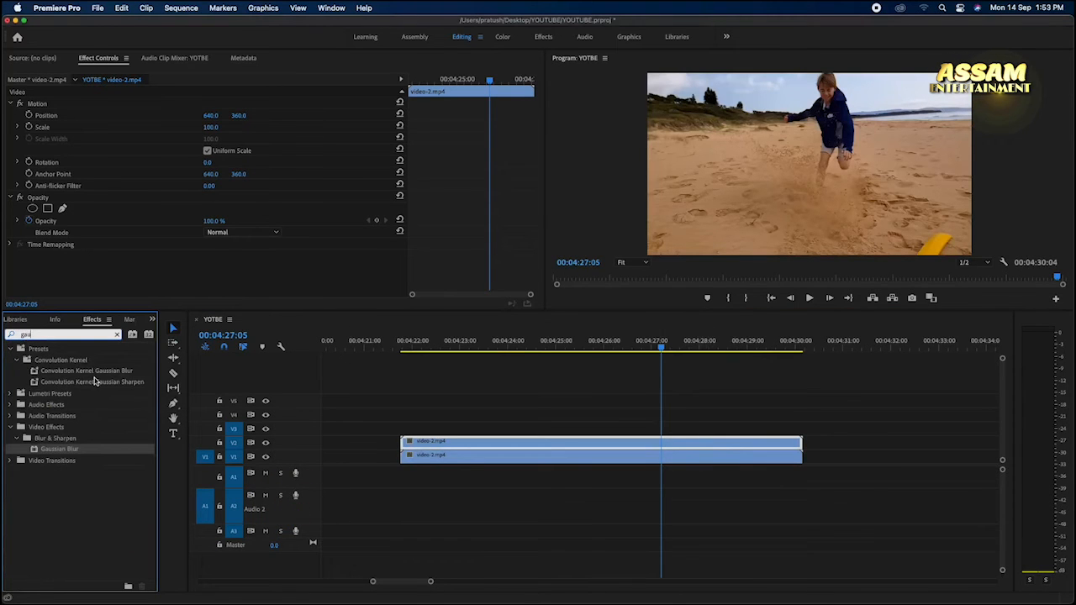
double_click(59, 449)
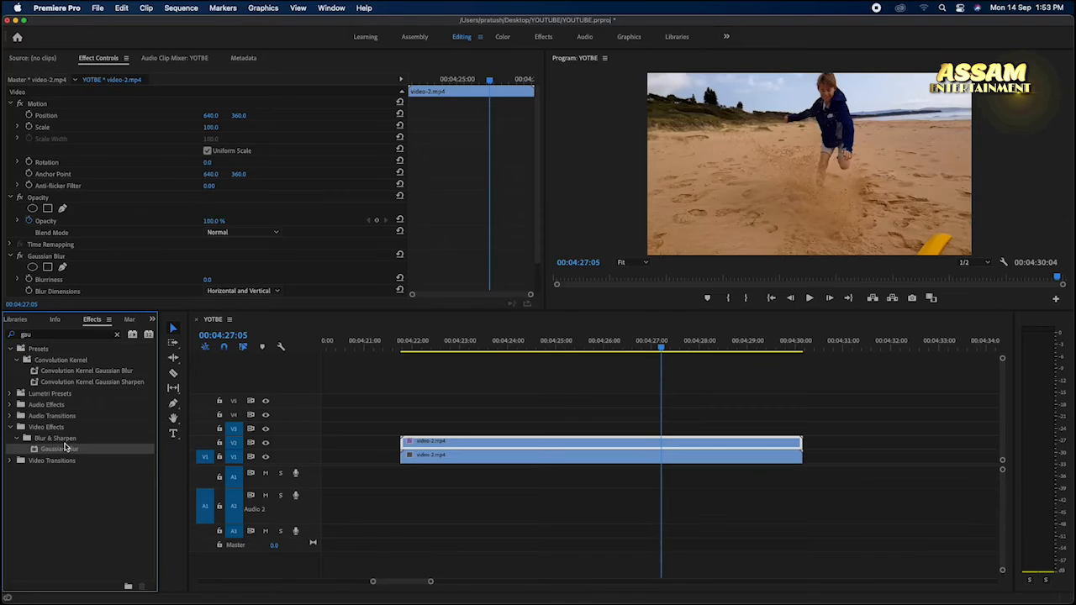
left_click_drag(64, 447, 670, 446)
left_click(660, 444)
key("Up")
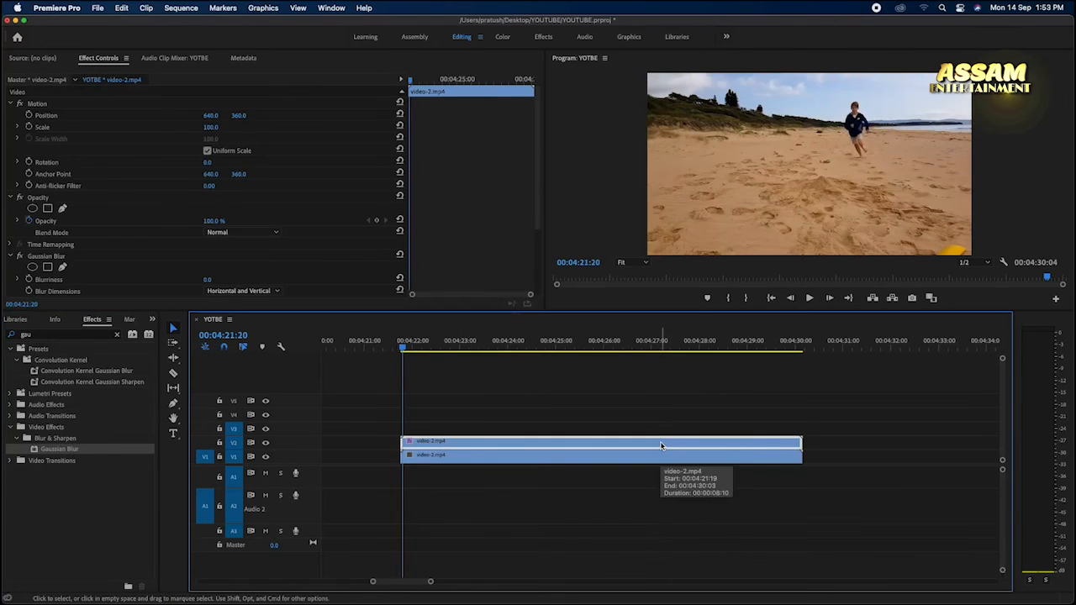
Step: Apply one more Gaussian Blur to the V2 copy of video-2.mp4
double_click(661, 446)
left_click(152, 320)
left_click(106, 455)
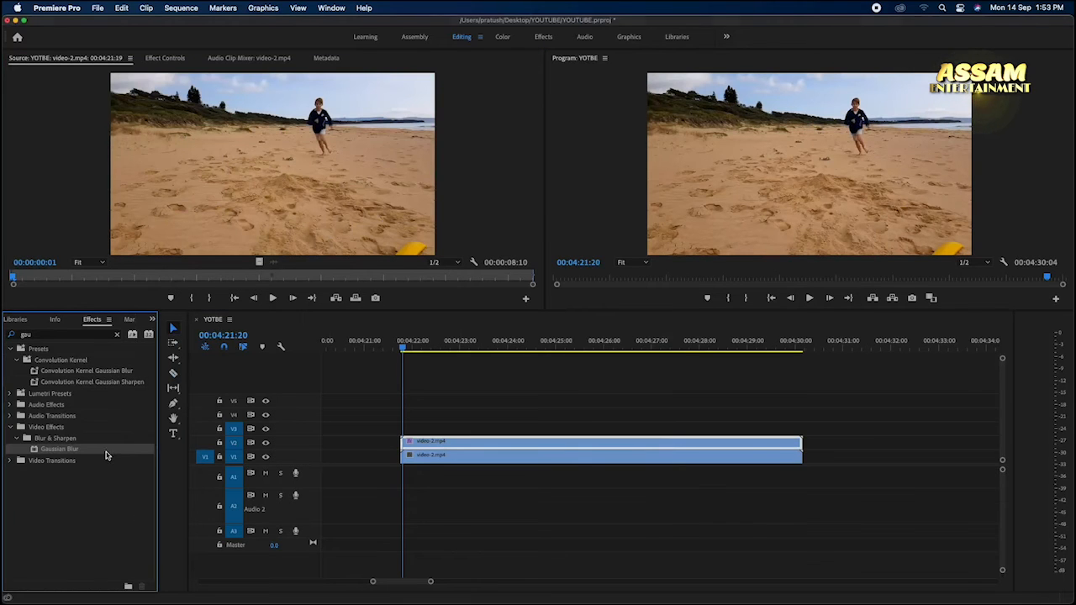
left_click_drag(115, 447, 433, 445)
left_click(434, 447)
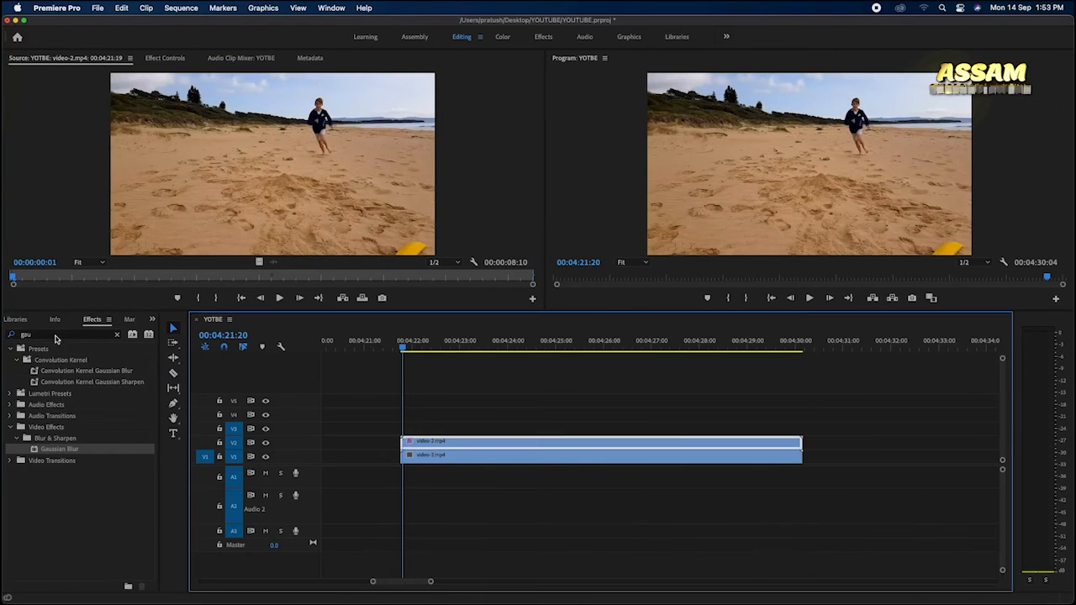
Step: Search the effects for "crop" and apply Crop to the V2 copy of video-2.mp4
left_click_drag(56, 336, 5, 356)
type("crop")
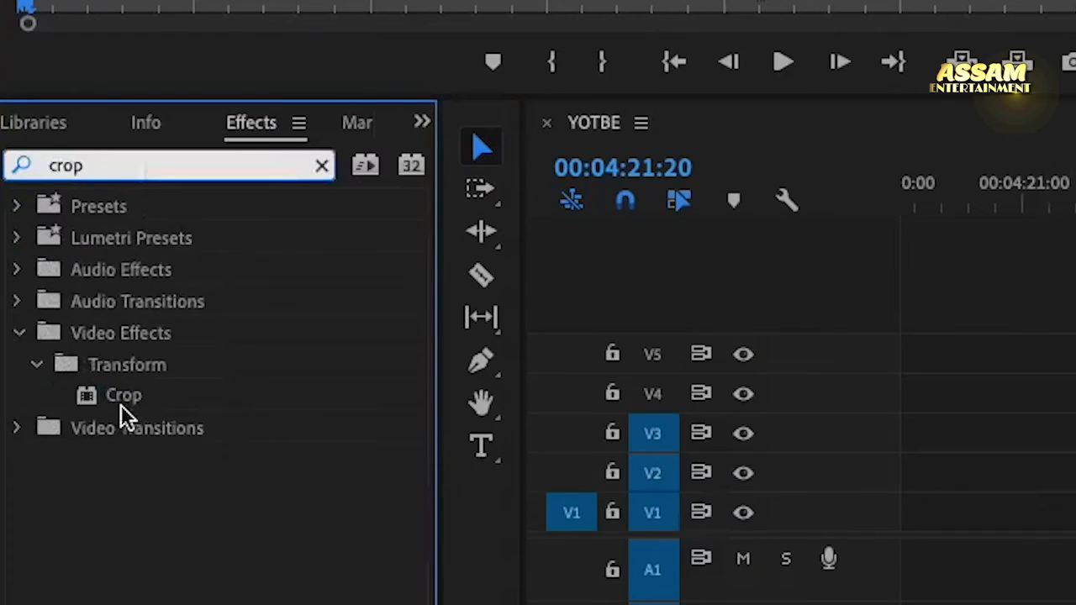
left_click_drag(46, 416, 431, 444)
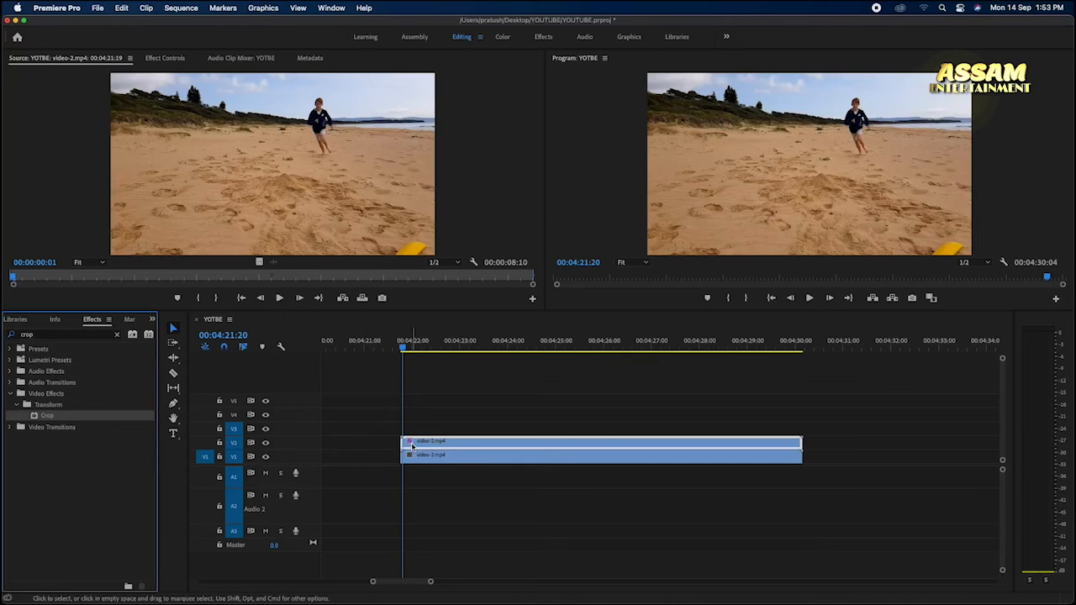
double_click(437, 442)
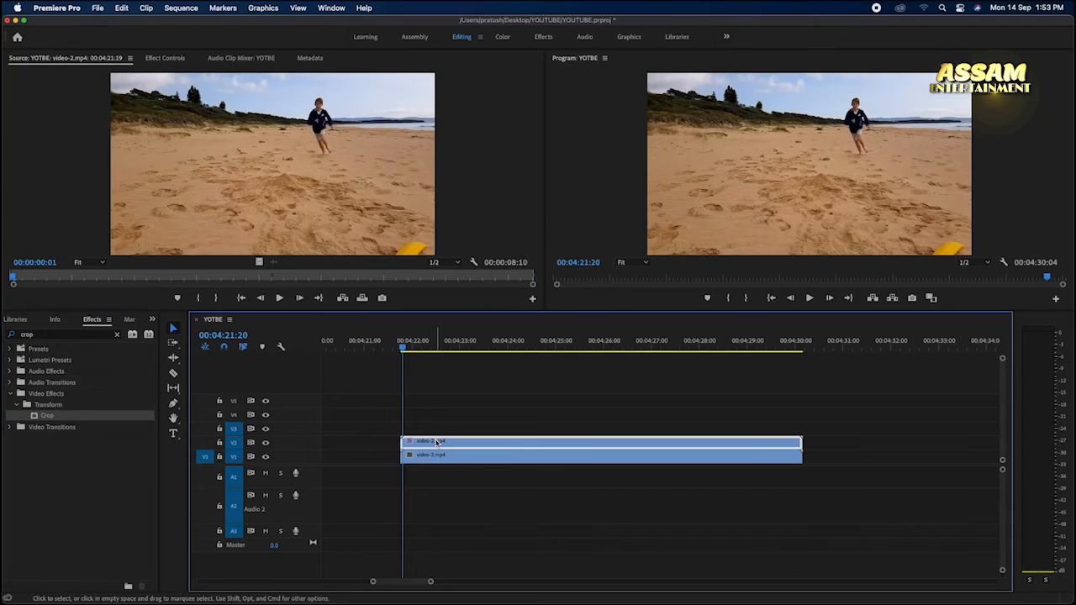
Step: Set the second Gaussian Blur's Blurriness on the V2 clip to 63 and delete the surplus third Gaussian Blur
left_click(164, 58)
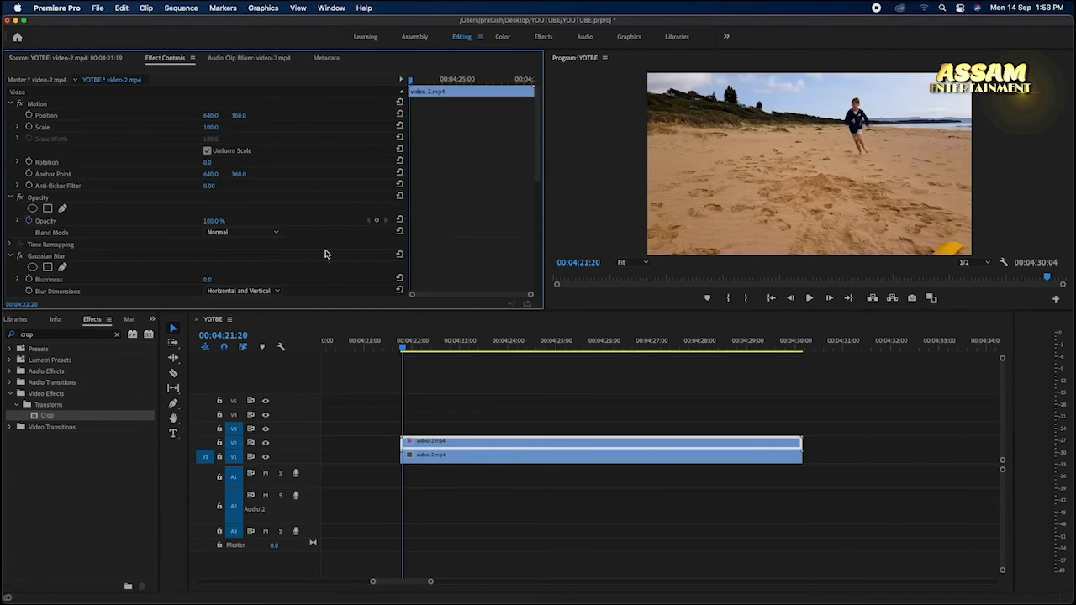
scroll(328, 251, "down", 5)
scroll(326, 253, "down", 1)
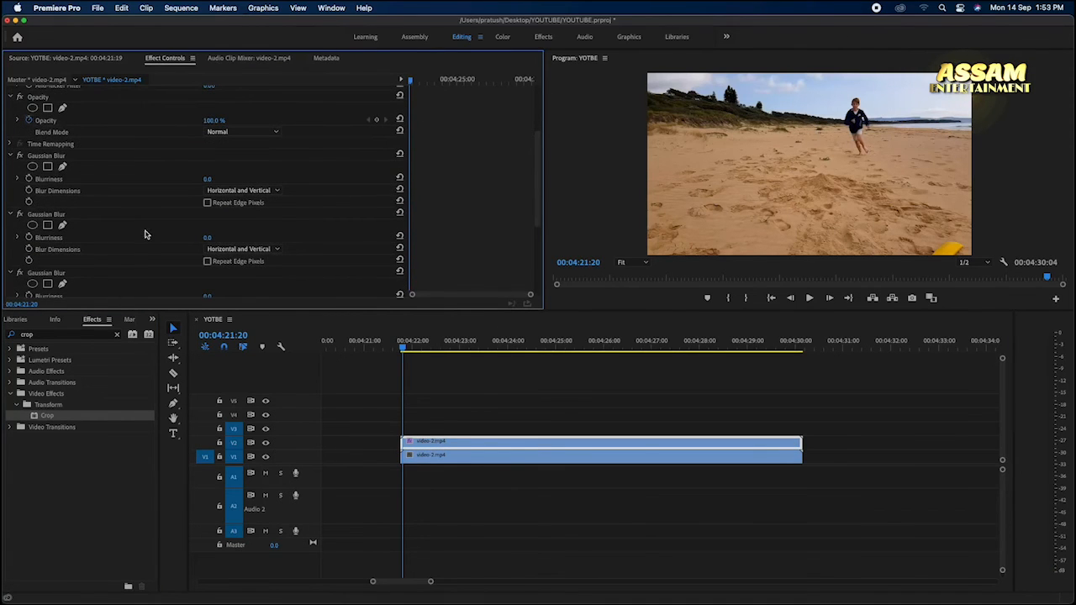
left_click_drag(207, 239, 259, 238)
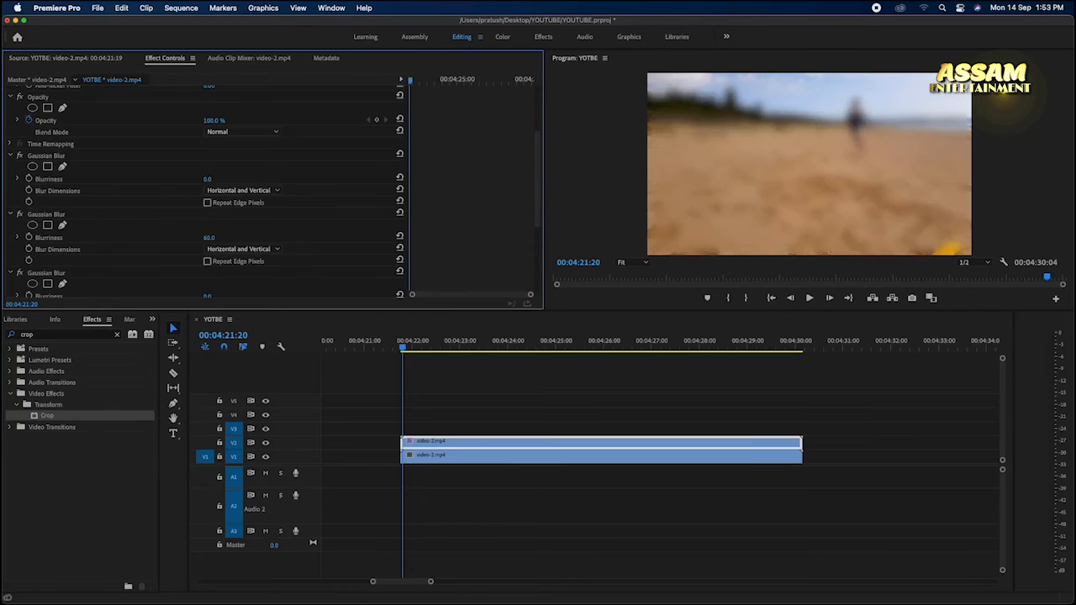
left_click(46, 274)
key("Delete")
scroll(181, 519, "down", 5)
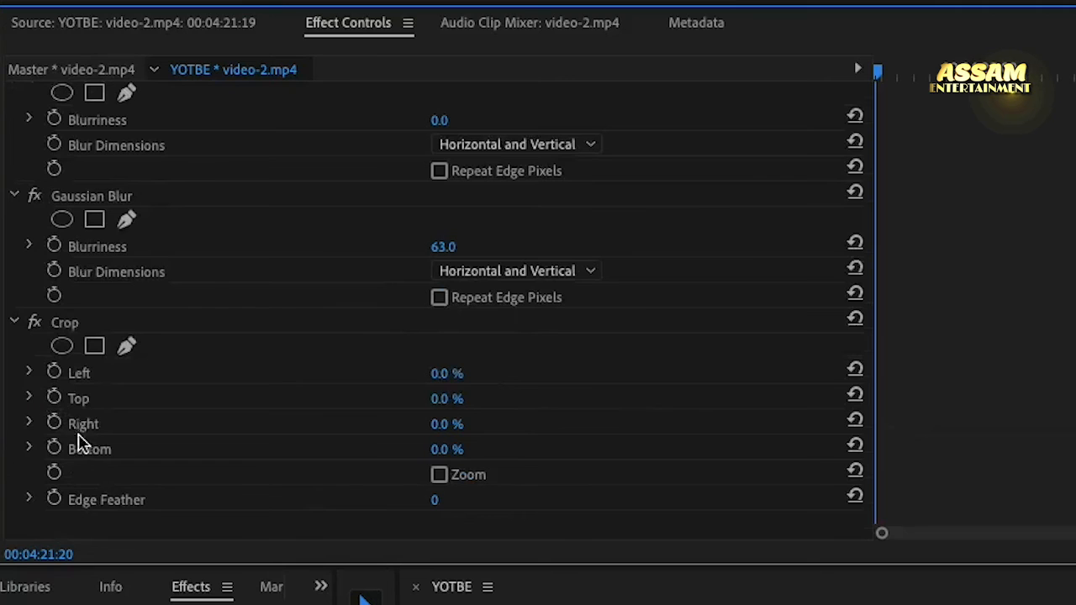
Step: Crop the blurred V2 clip on all four sides to a narrow upright box around the running child
left_click_drag(441, 373, 513, 373)
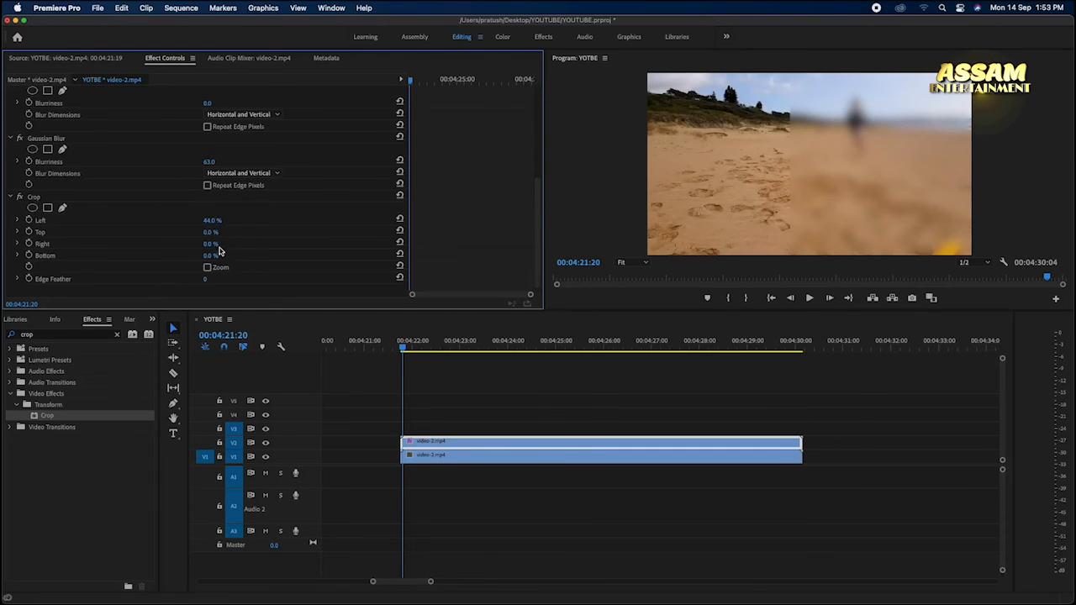
left_click(212, 244)
mouse_move(215, 246)
left_mouse_down()
mouse_move(250, 246)
mouse_move(210, 240)
left_mouse_up()
left_click(207, 221)
left_click_drag(210, 255, 219, 256)
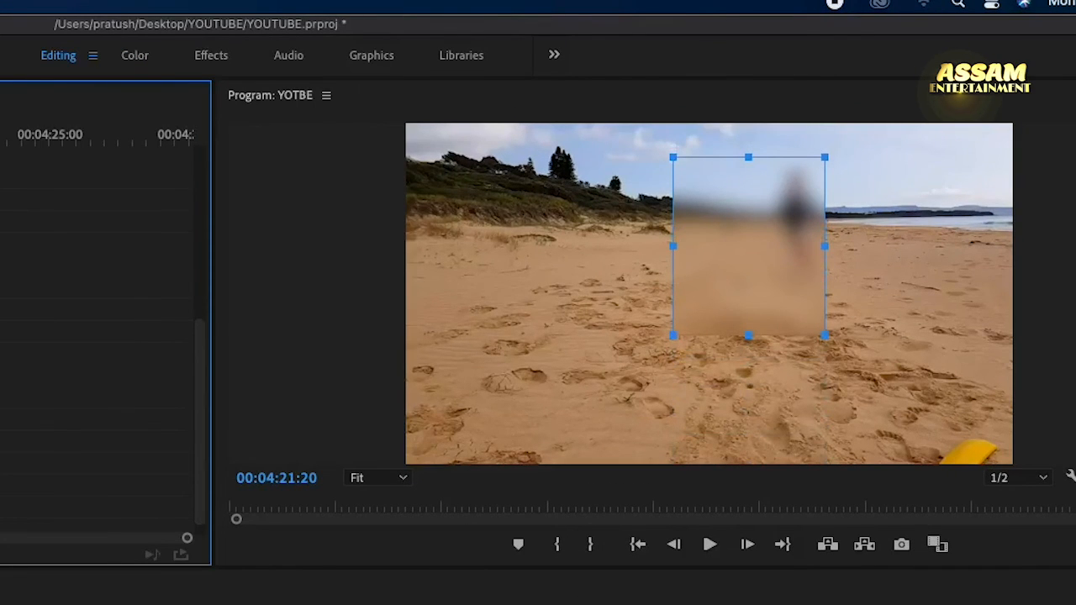
left_click_drag(673, 247, 738, 250)
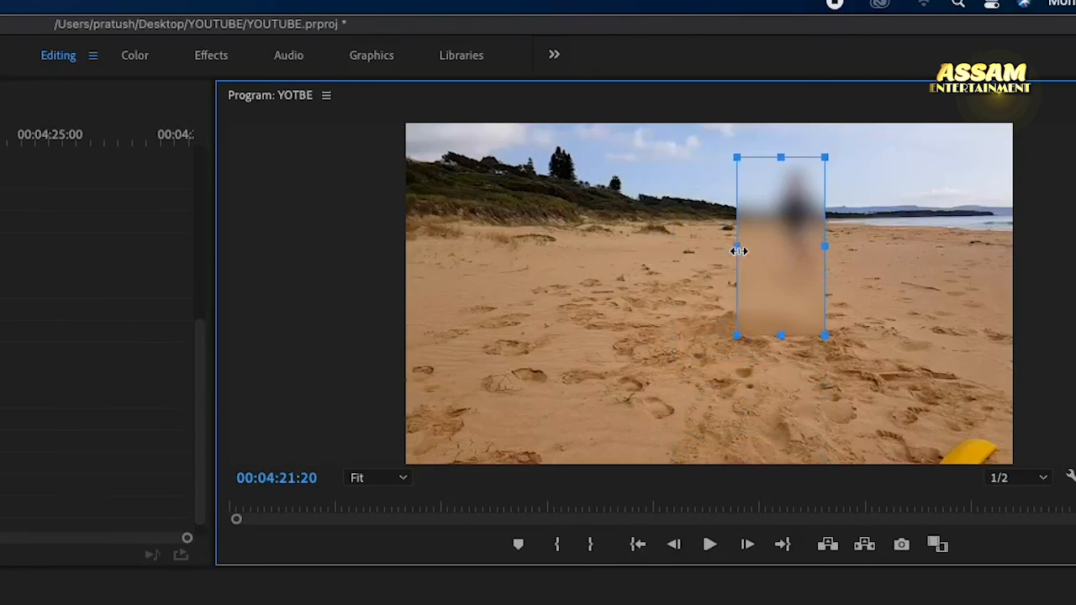